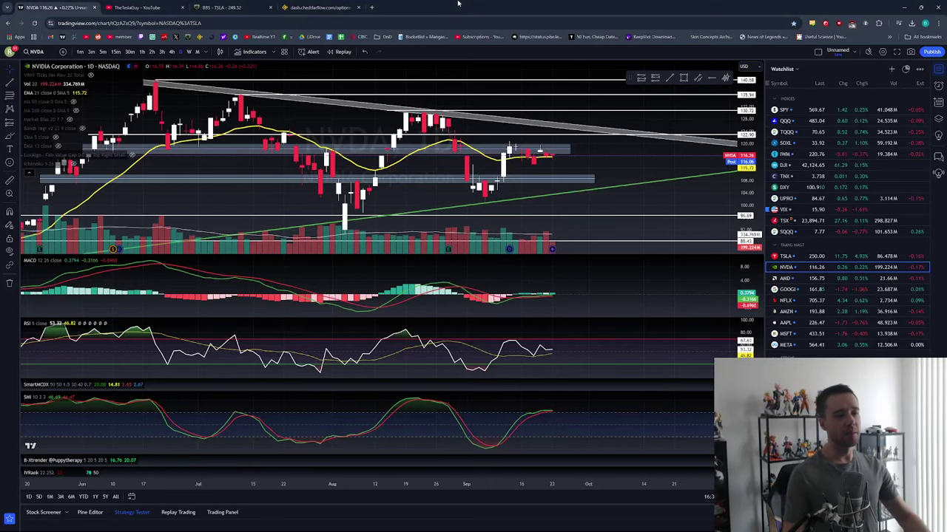
- Stretch the NVDA daily price scale taller to enlarge the candles
drag(743, 170, 743, 193)
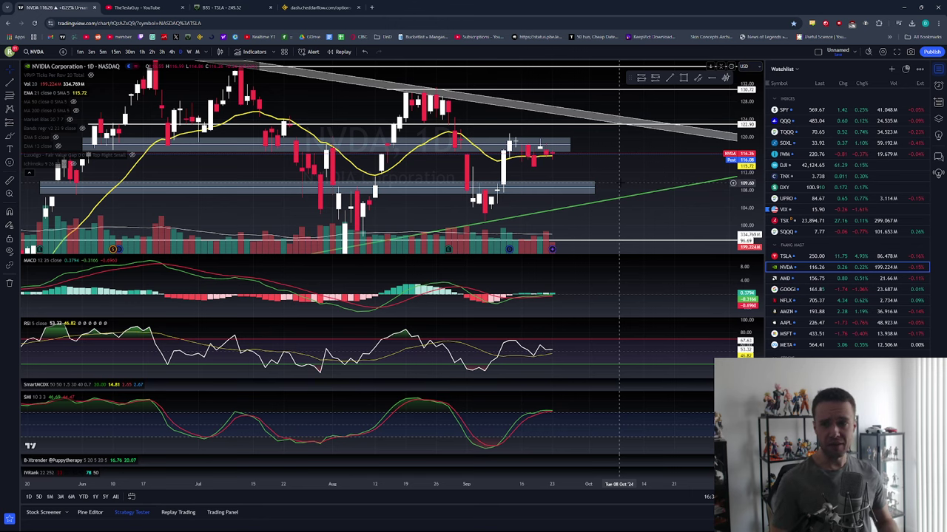
- Scroll through the YouTube channel's recent Community chart posts, then return to the TradingView NVDA chart
click(167, 11)
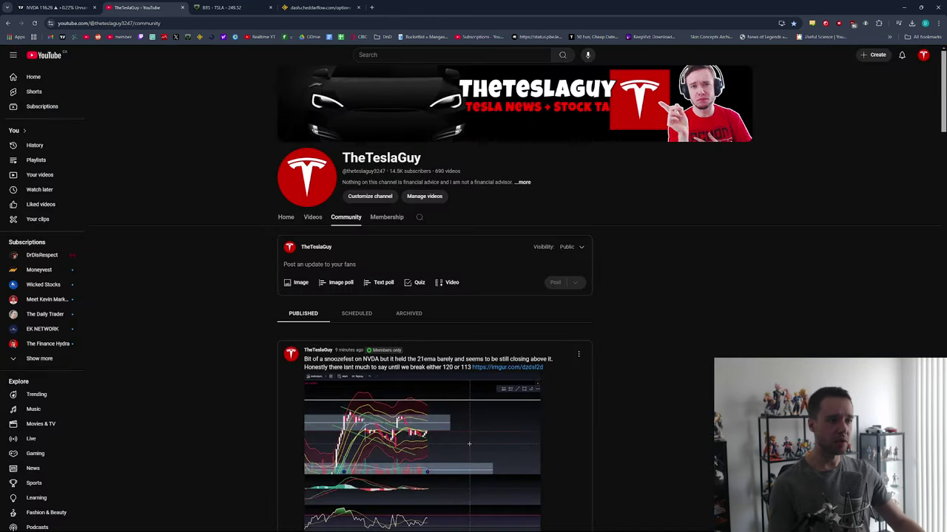
scroll(454, 296, down, 7)
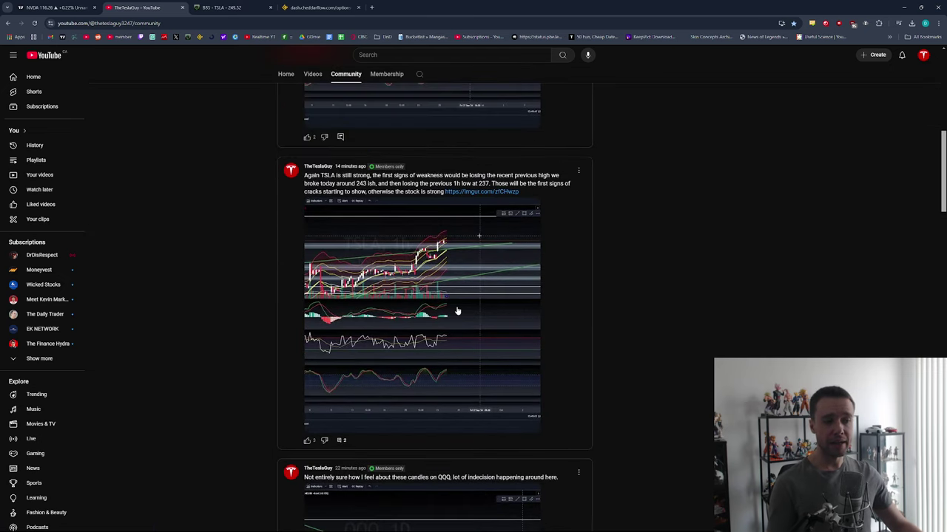
scroll(457, 310, down, 4)
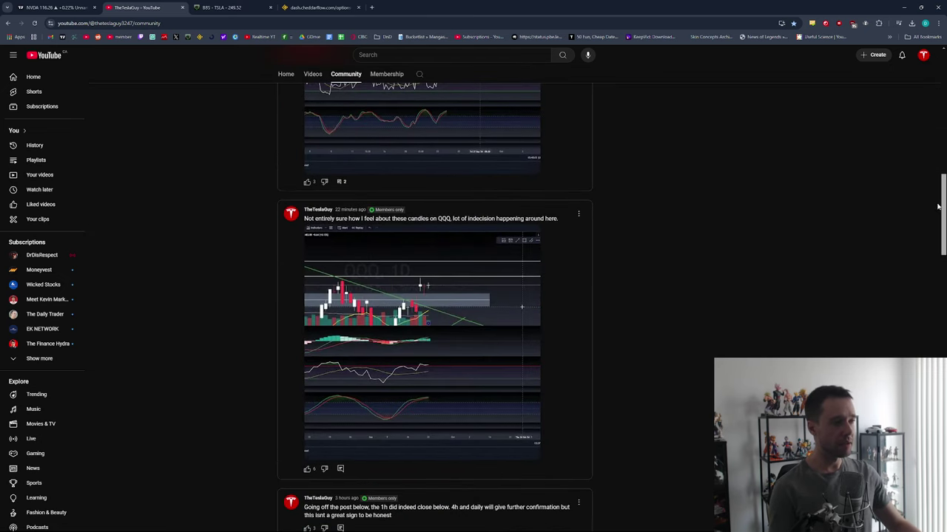
drag(942, 210, 885, 89)
click(97, 4)
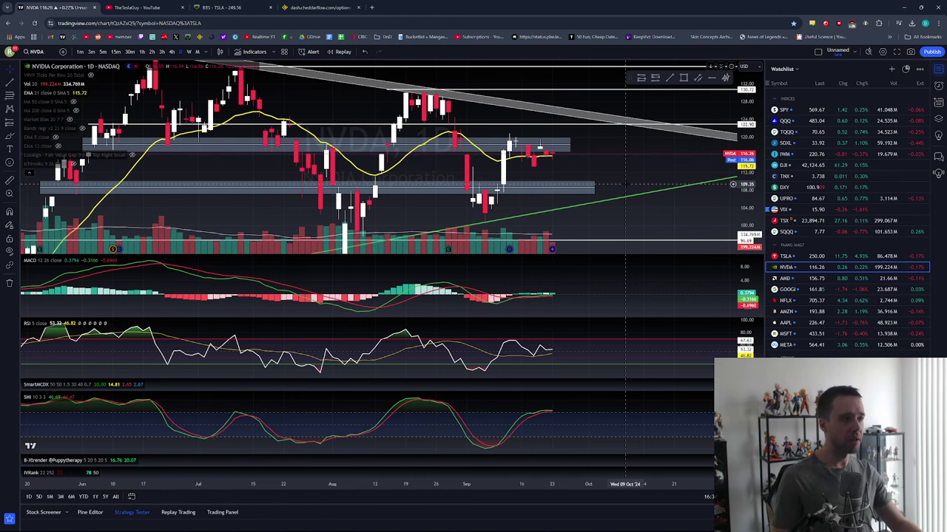
- Zoom into the latest NVDA daily candles near 116.26 and nudge the view slightly
scroll(617, 183, left, 3)
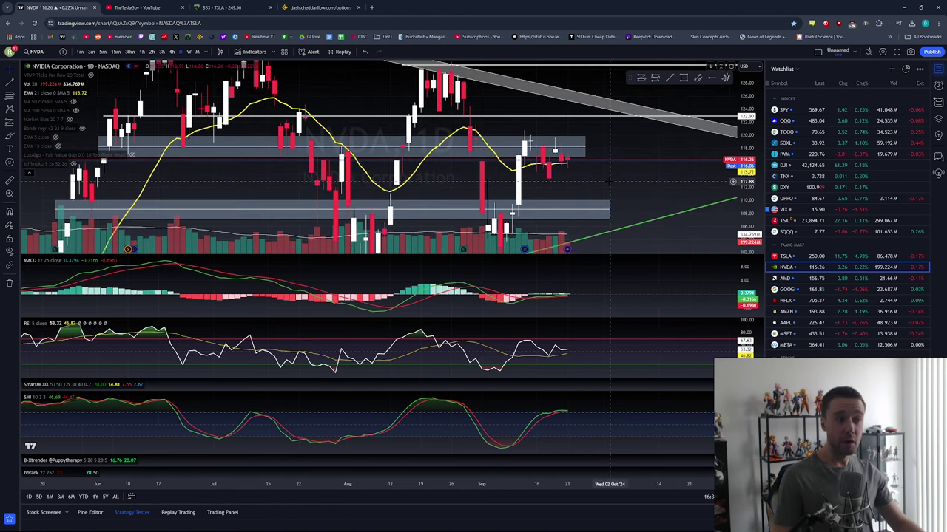
scroll(607, 181, up, 2)
scroll(606, 181, up, 2)
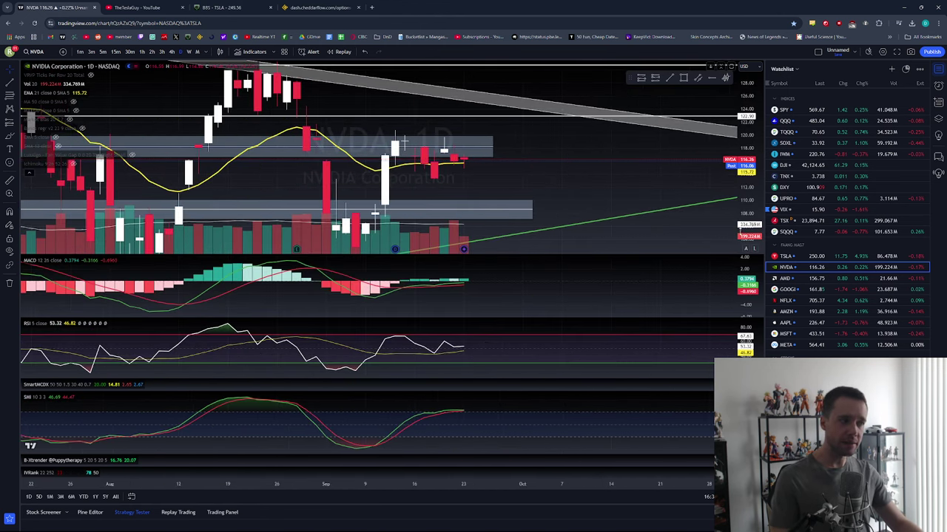
scroll(502, 184, up, 2)
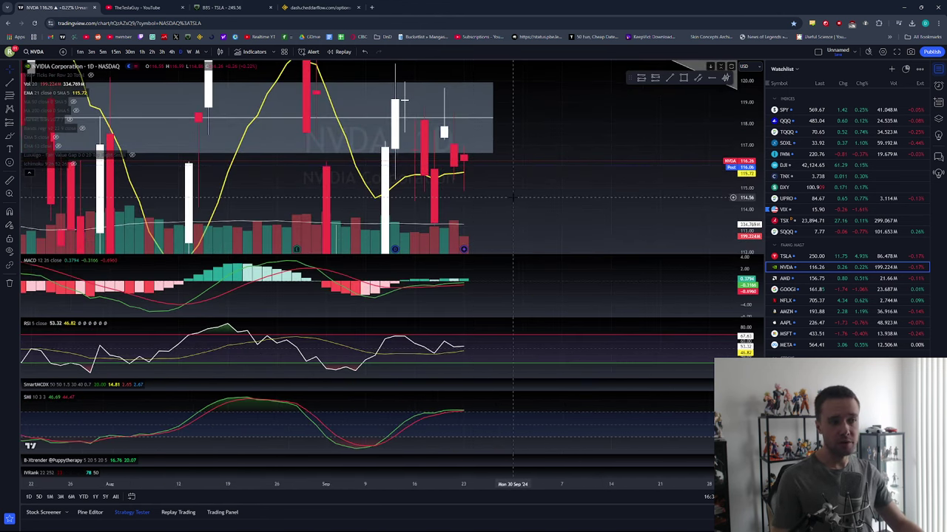
drag(484, 186, 493, 172)
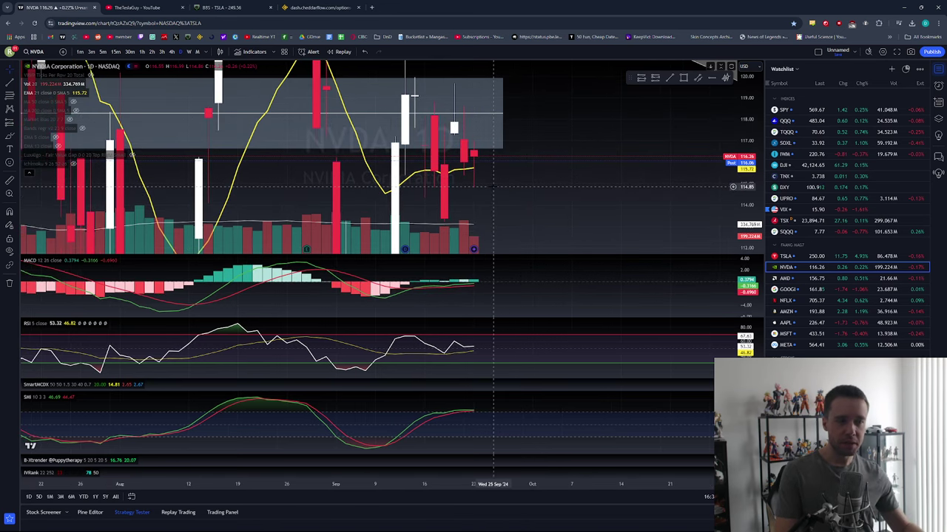
click(142, 51)
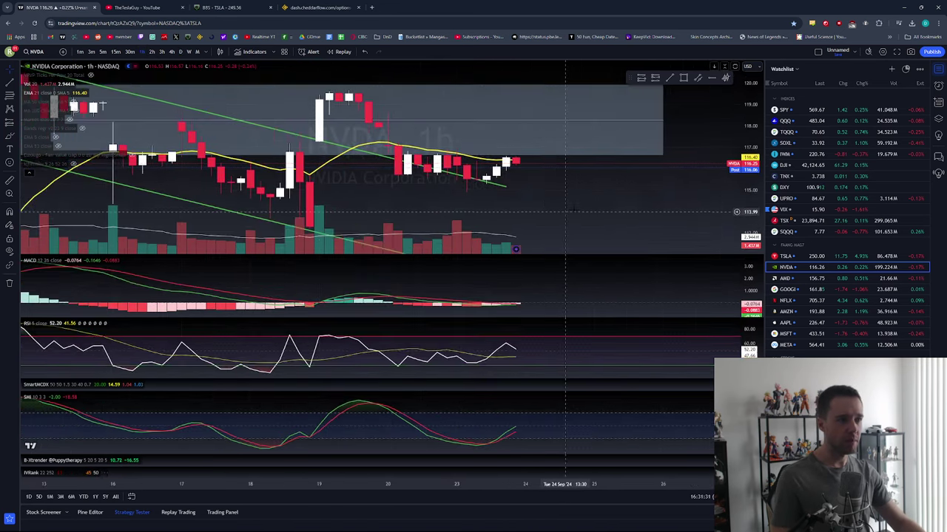
scroll(686, 191, down, 5)
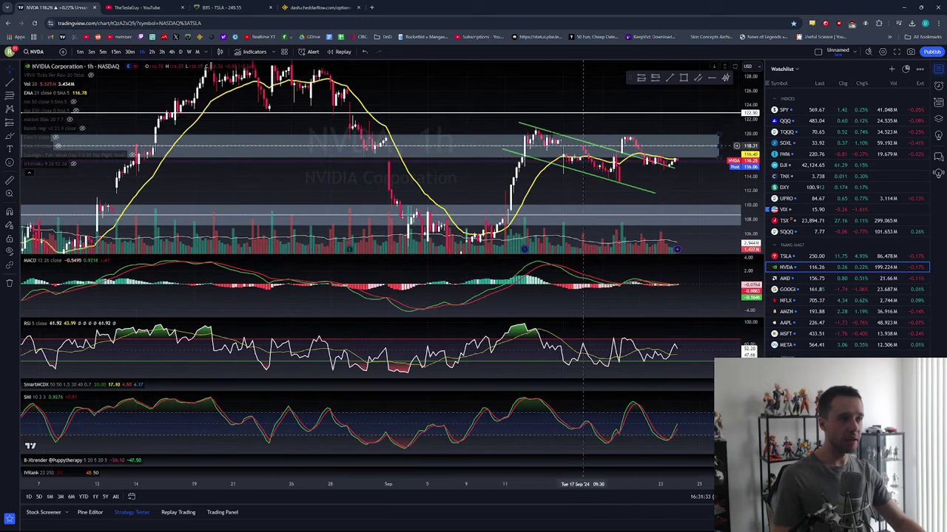
drag(686, 191, 597, 178)
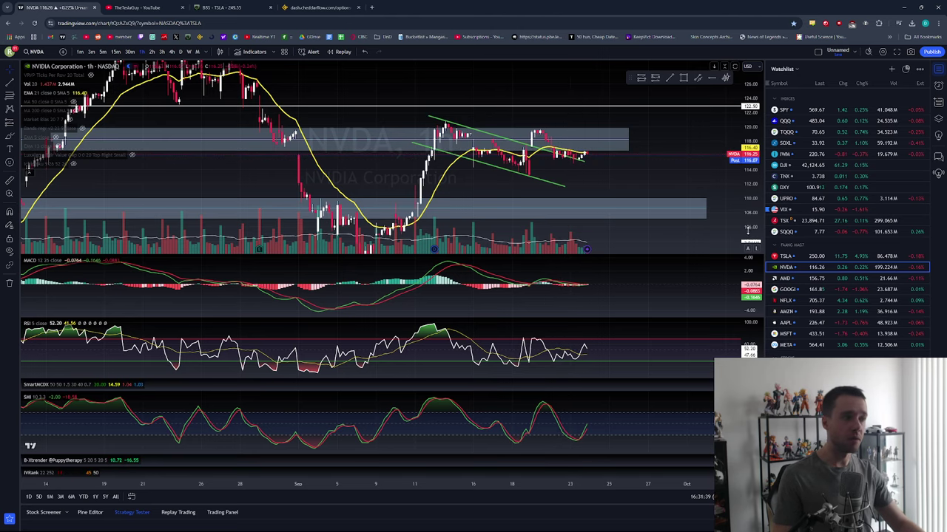
scroll(662, 181, up, 5)
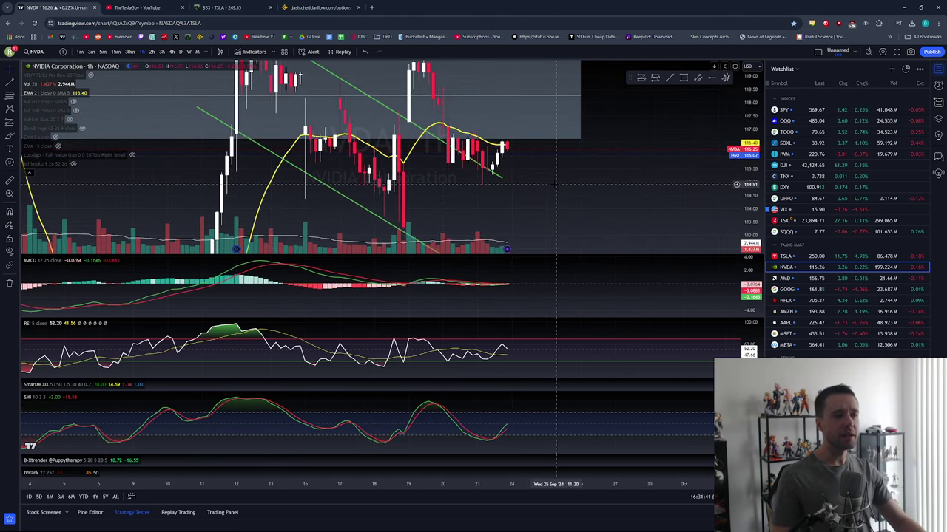
scroll(662, 199, up, 5)
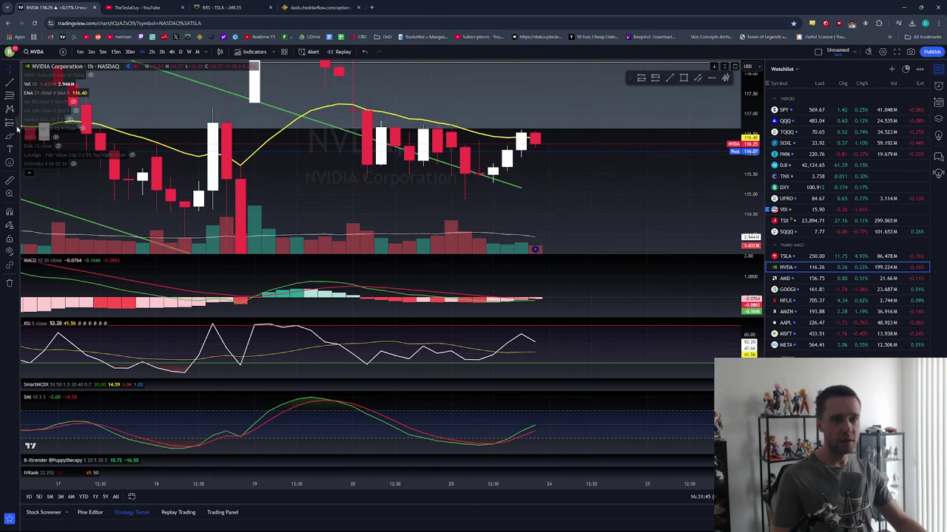
click(370, 126)
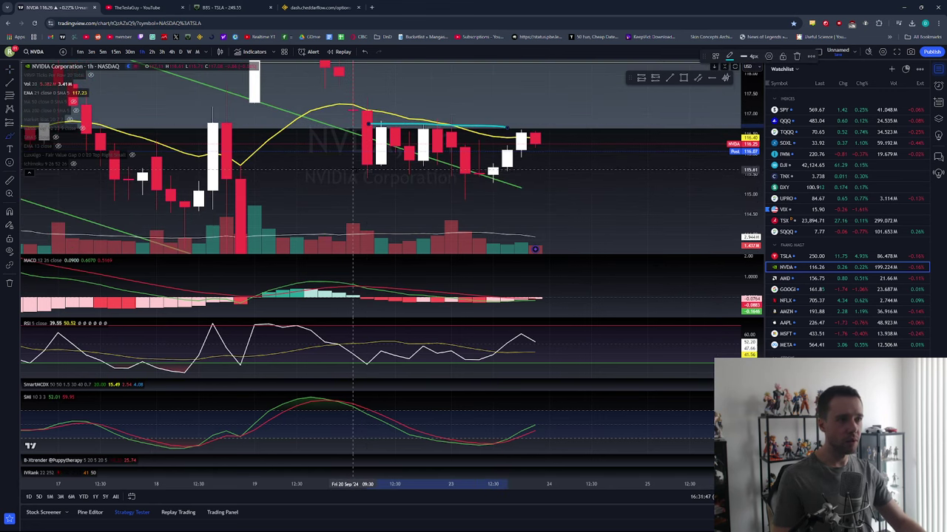
click(532, 167)
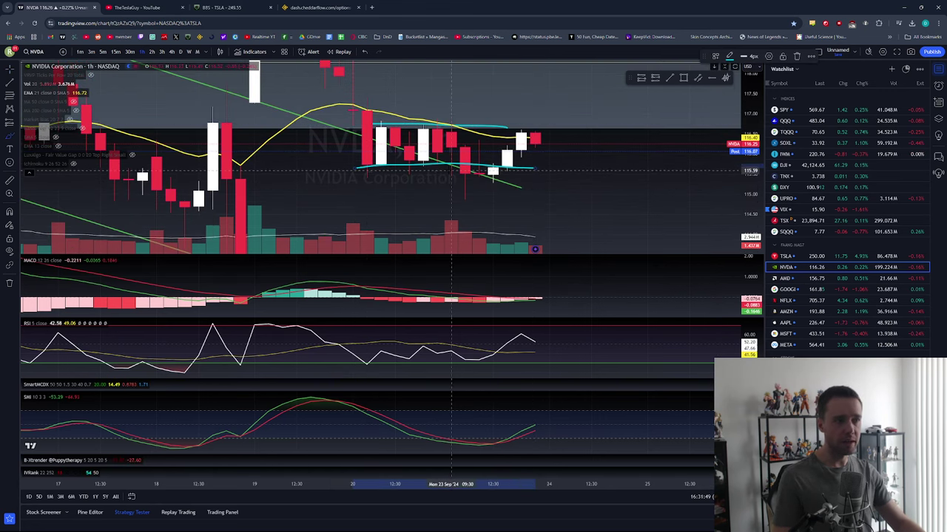
mouse_move(381, 167)
mouse_down()
mouse_move(358, 169)
mouse_move(518, 173)
mouse_move(387, 160)
mouse_move(451, 182)
mouse_move(461, 171)
mouse_move(452, 174)
mouse_up()
key(ctrl+z)
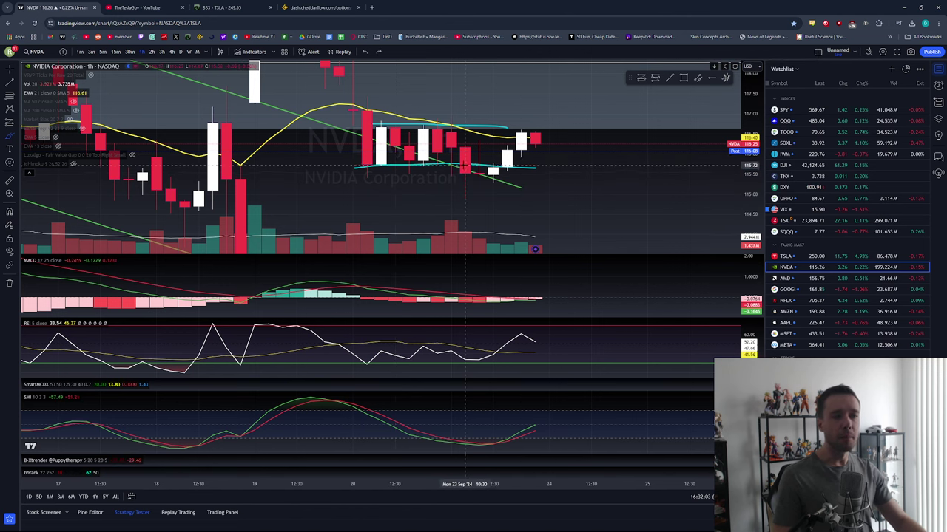
drag(480, 139, 479, 142)
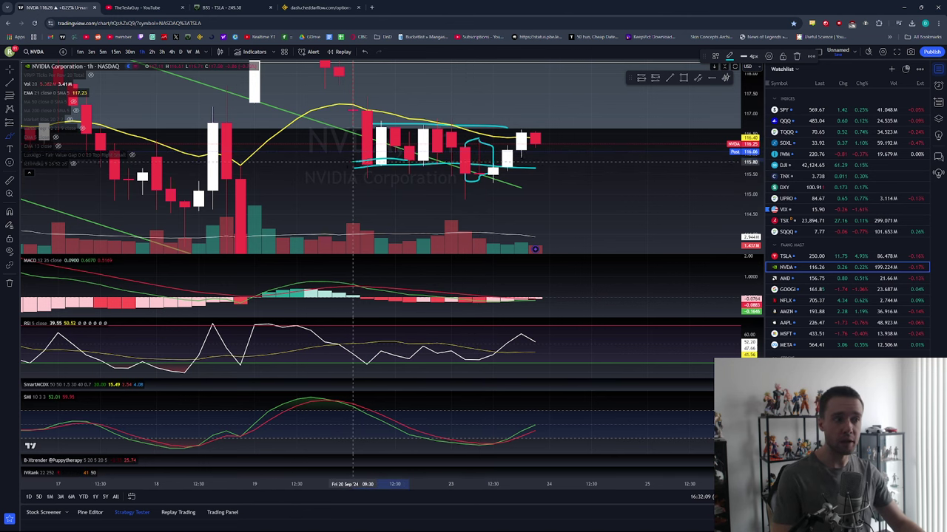
mouse_move(364, 167)
mouse_down()
mouse_move(454, 169)
mouse_move(391, 152)
mouse_move(380, 170)
mouse_up()
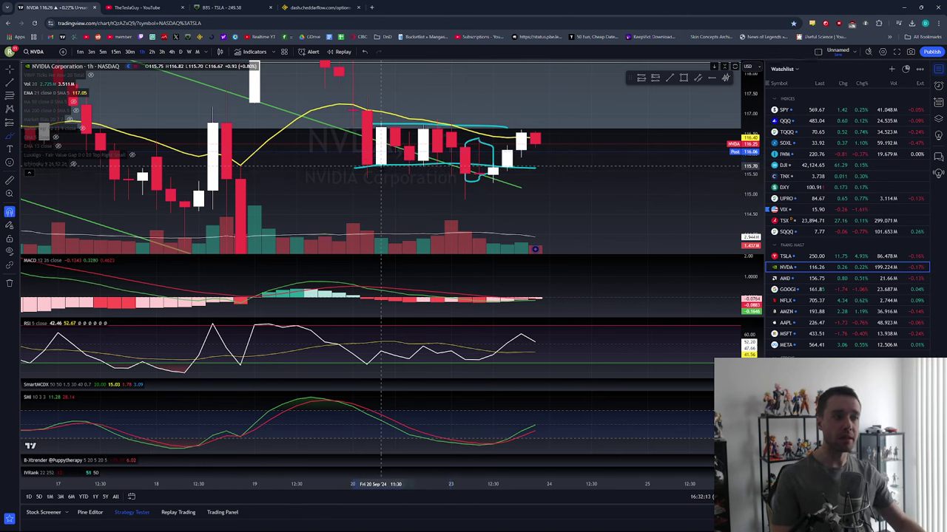
mouse_move(521, 139)
mouse_down()
mouse_move(480, 185)
mouse_move(521, 133)
mouse_up()
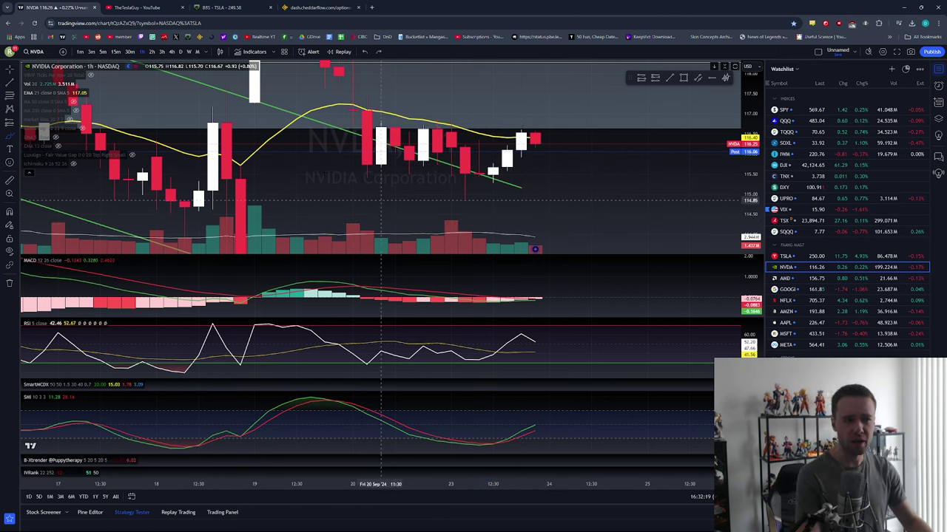
- Return NVDA to D candles, zoom out, and shift bars left to leave future space
click(181, 52)
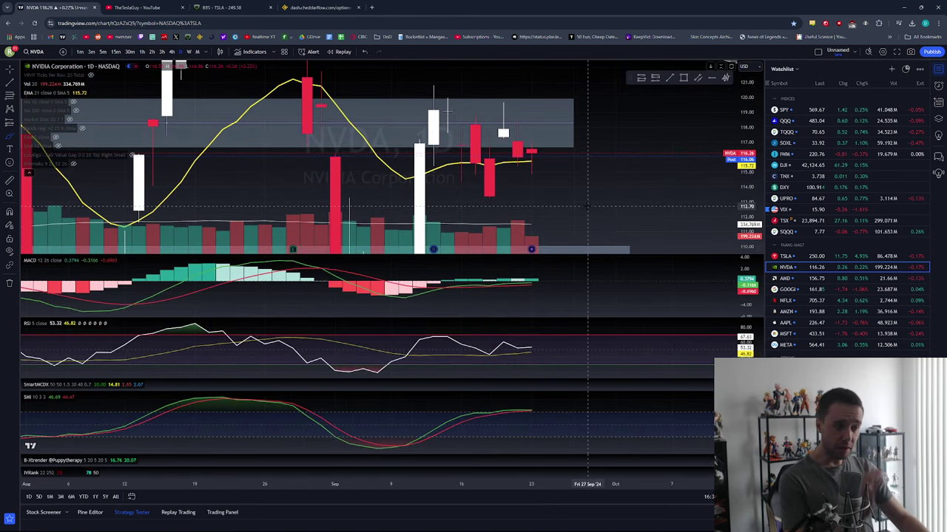
scroll(588, 209, down, 3)
scroll(588, 209, down, 2)
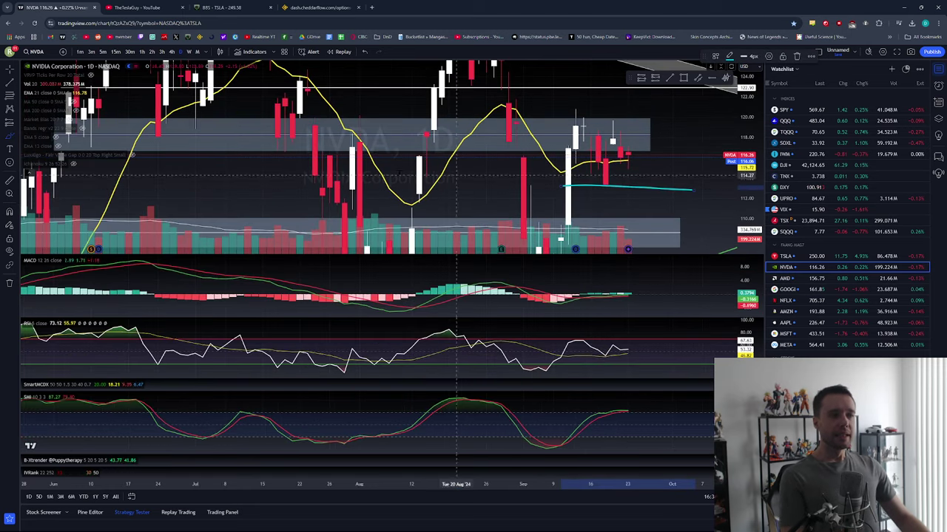
drag(680, 178, 568, 177)
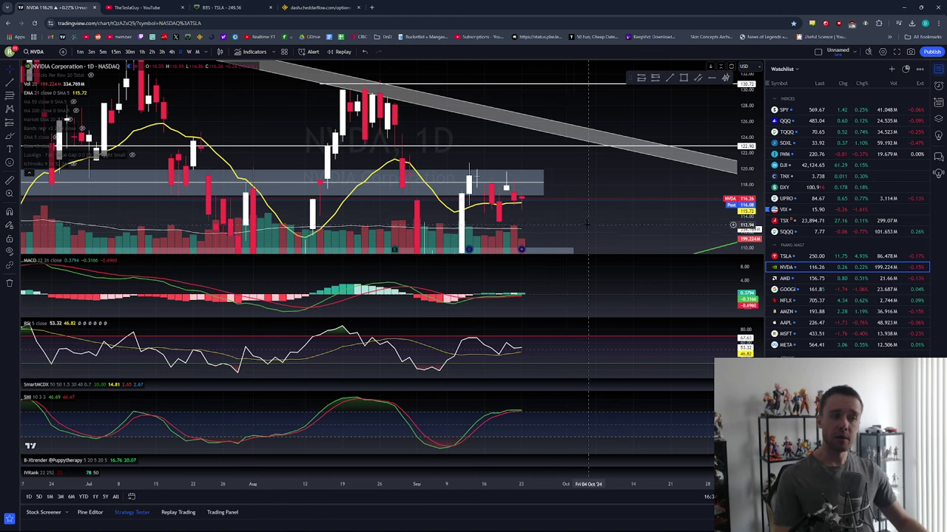
- Bring the lower support zone and earlier months into view, then zoom into recent weeks
drag(487, 217, 485, 192)
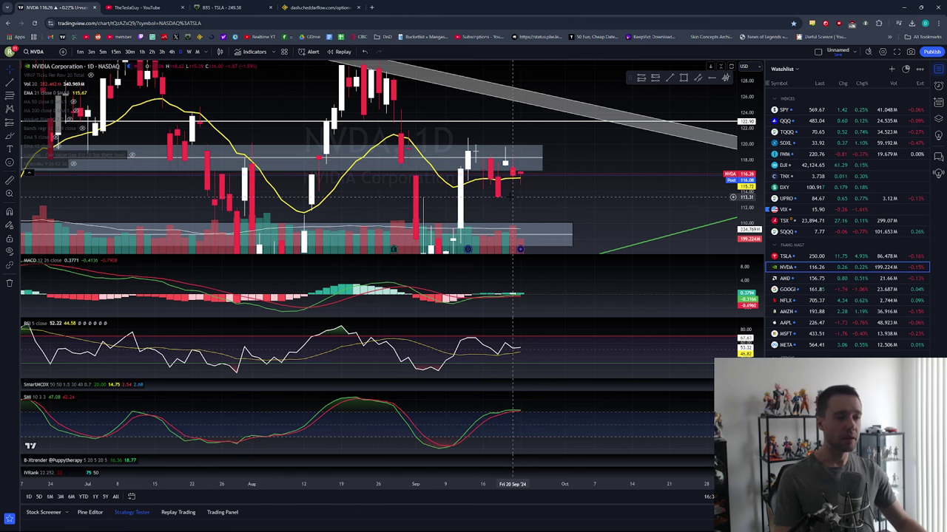
drag(565, 230, 567, 190)
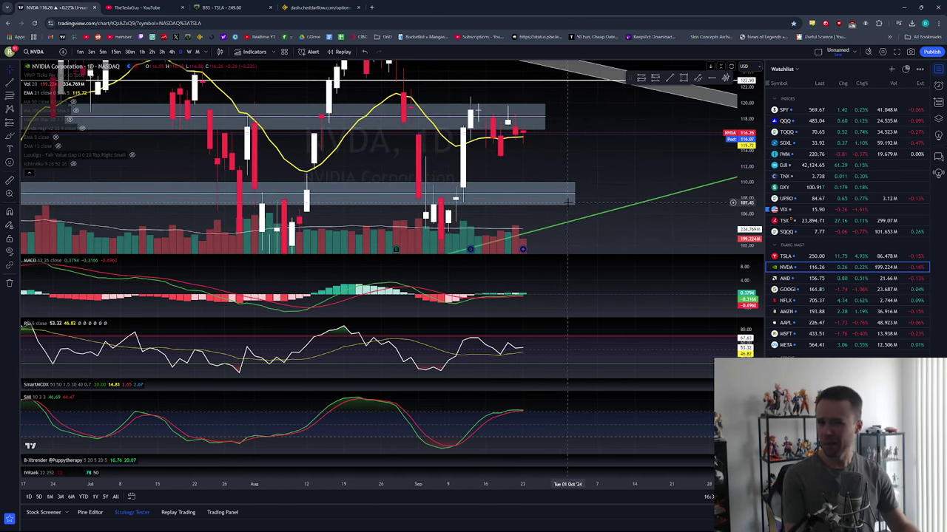
scroll(567, 201, down, 4)
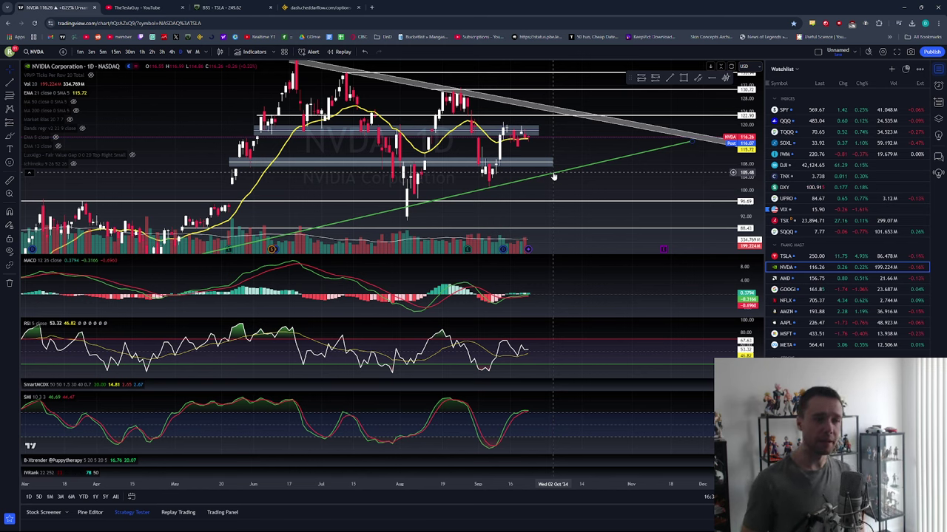
drag(591, 181, 666, 186)
scroll(666, 186, up, 5)
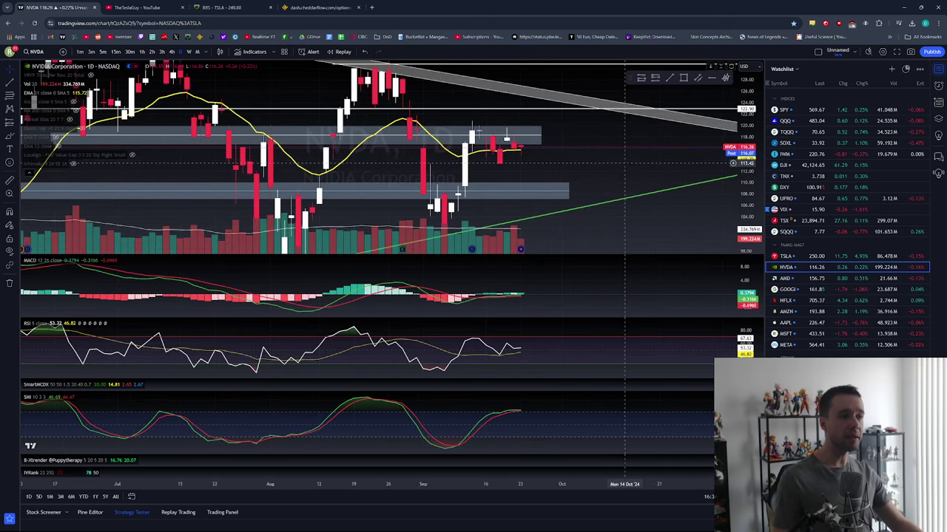
scroll(627, 158, up, 4)
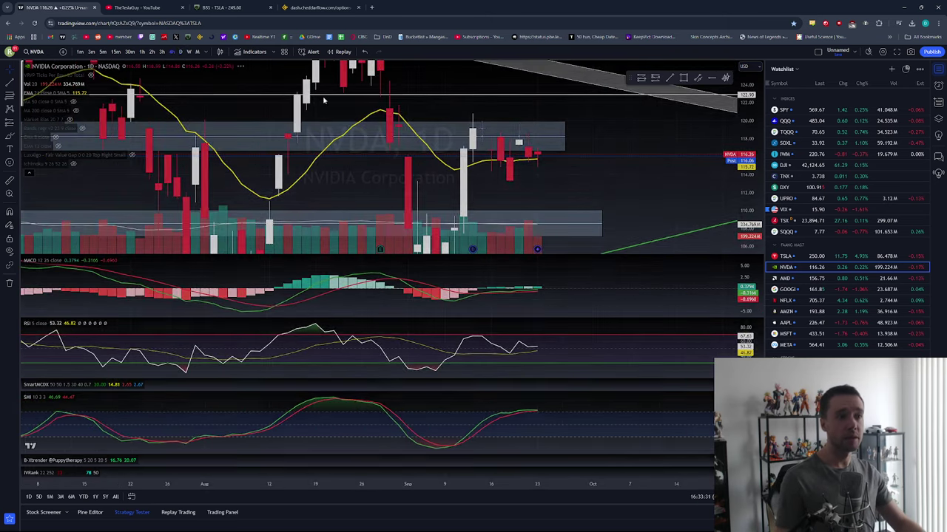
- Switch the NVDA chart to the 4-hour interval with 4h and zoom in
text(4h)
key(Return)
scroll(505, 192, up, 2)
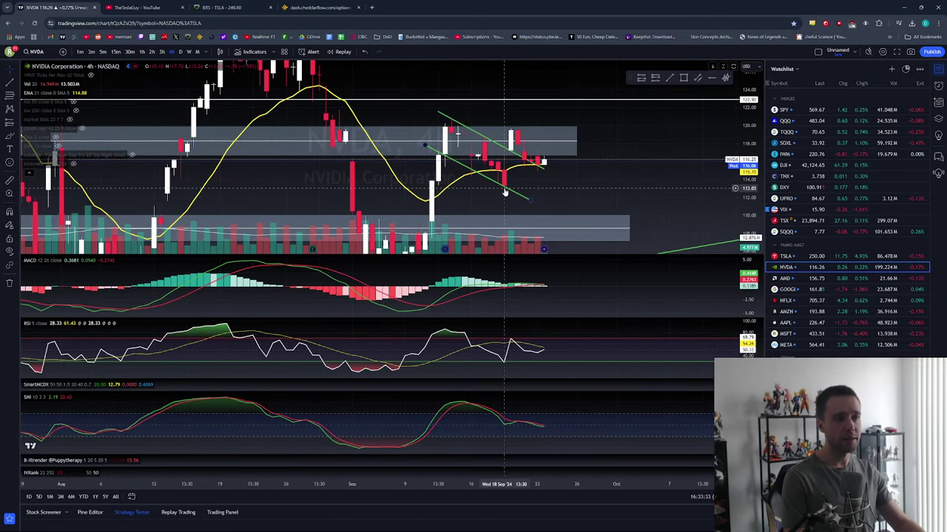
- Draw a descending trend line from the September high and a rising one from the recent low
click(16, 82)
click(15, 83)
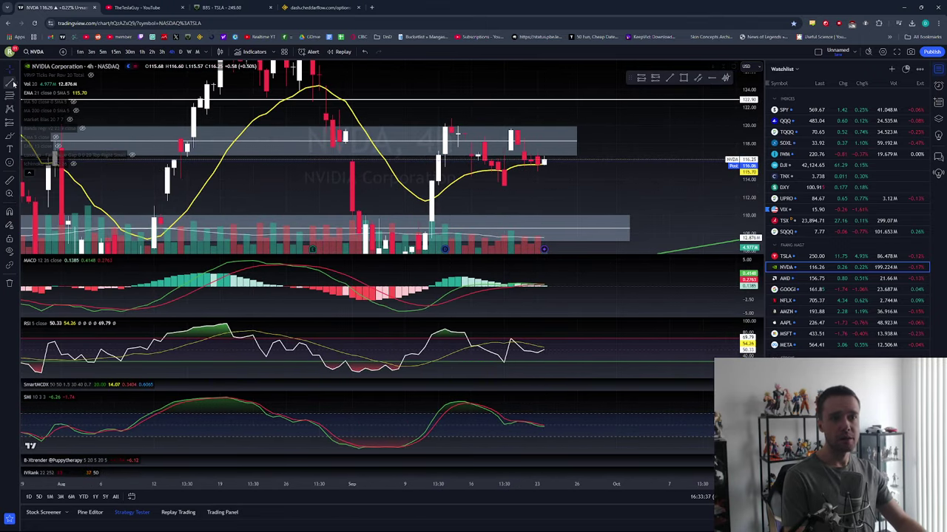
click(451, 118)
click(608, 148)
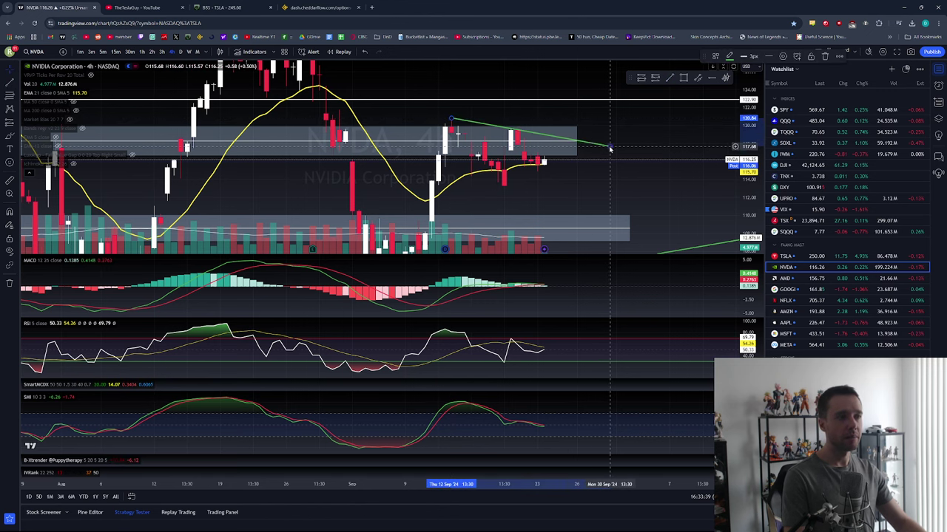
key(alt+t)
click(503, 189)
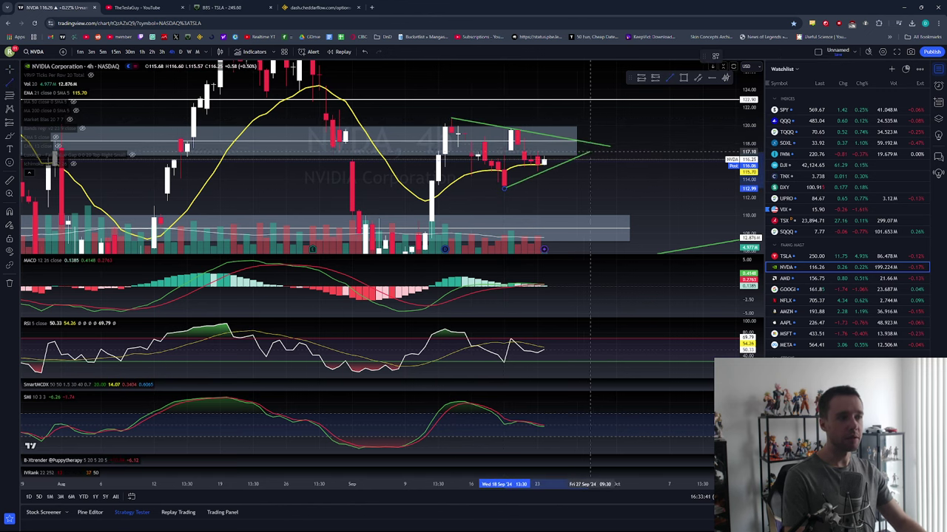
click(596, 141)
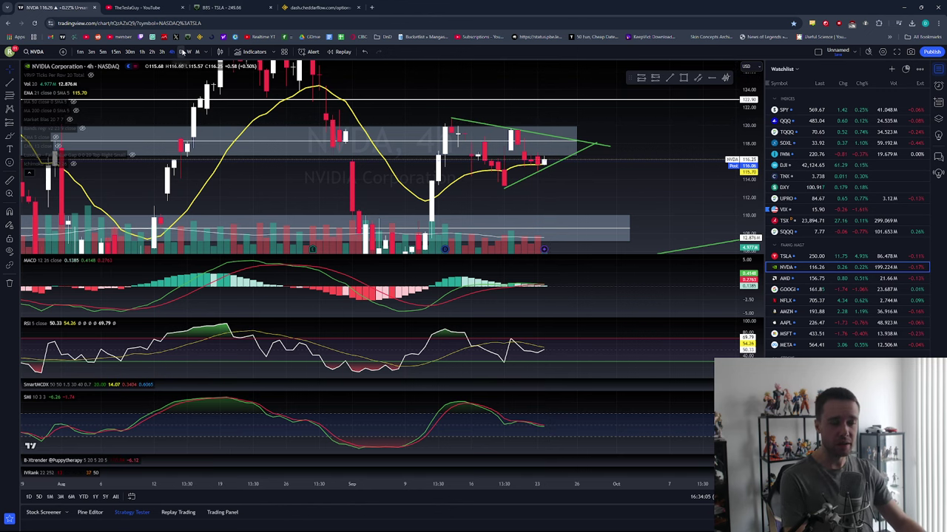
- Return NVDA to D candles and briefly maximize, then restore, the MACD pane
click(182, 52)
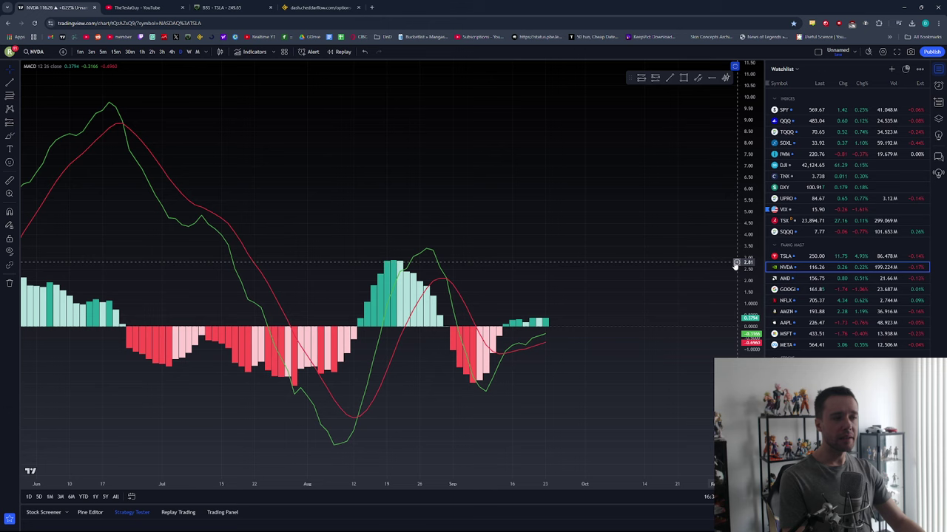
double_click(657, 292)
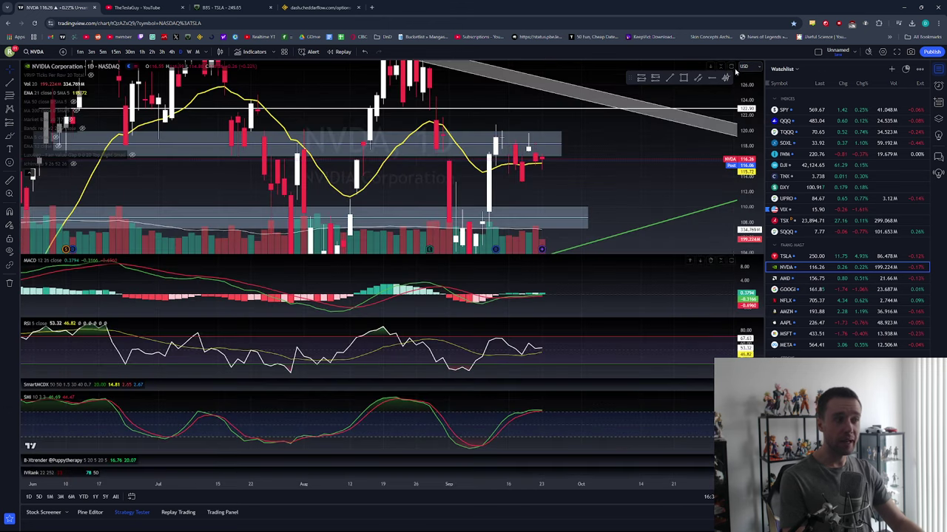
double_click(610, 131)
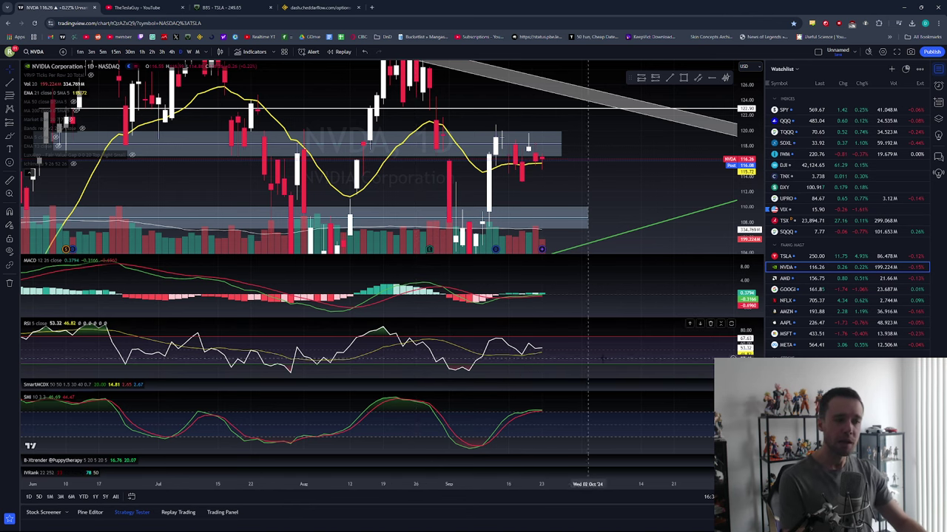
click(710, 399)
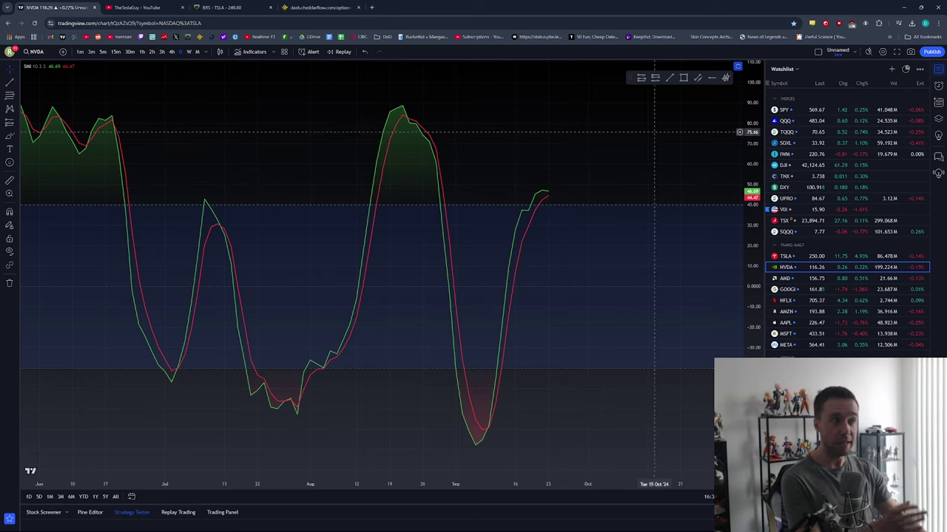
click(738, 66)
click(171, 51)
click(180, 51)
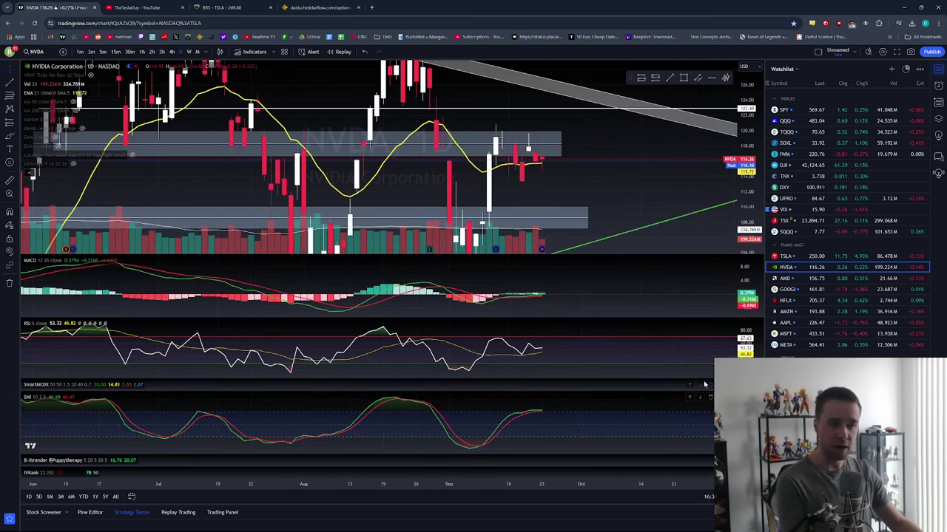
double_click(569, 422)
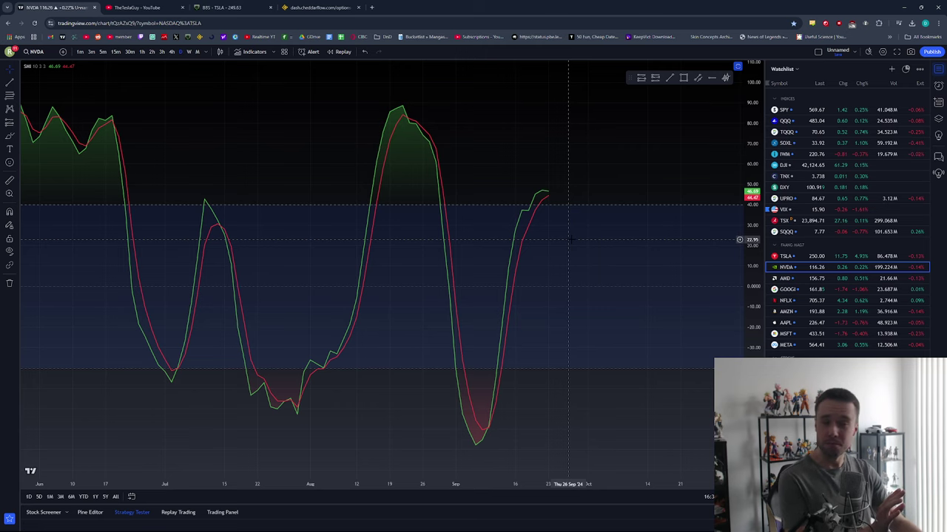
click(737, 67)
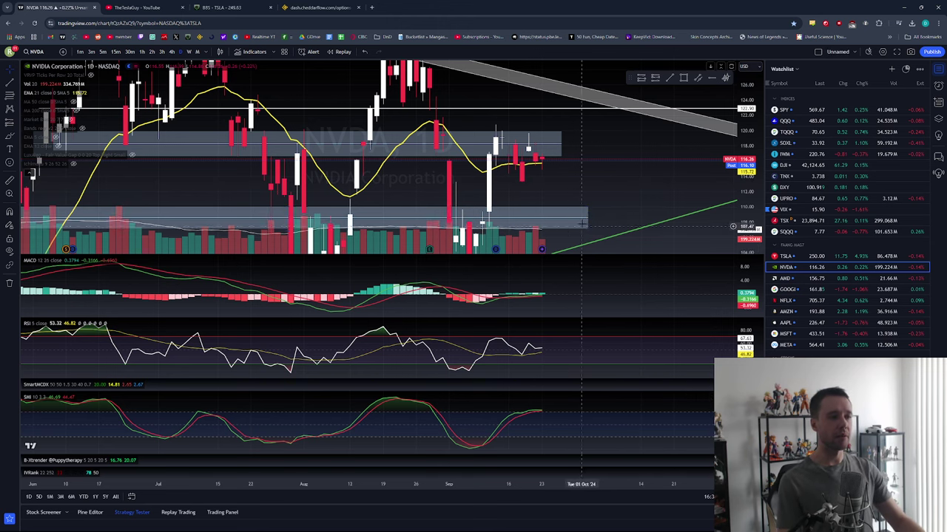
scroll(659, 192, right, 4)
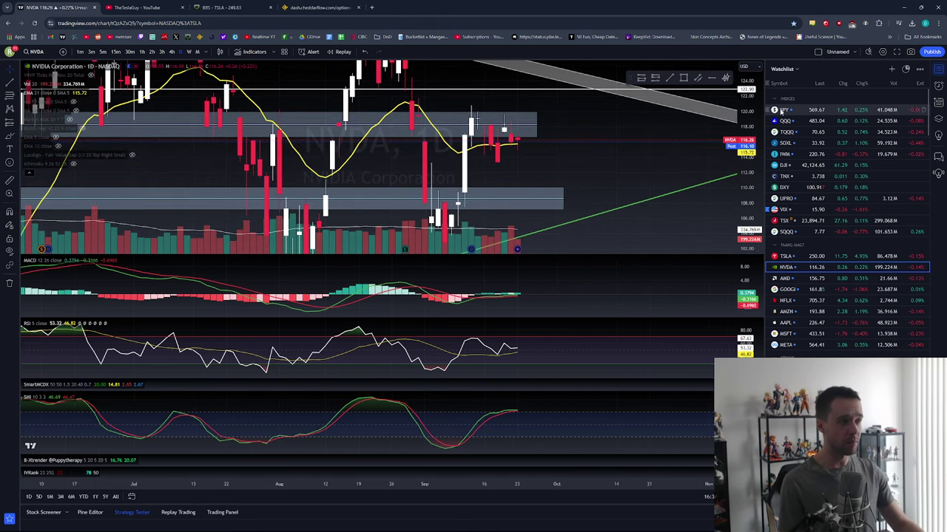
click(814, 109)
click(813, 121)
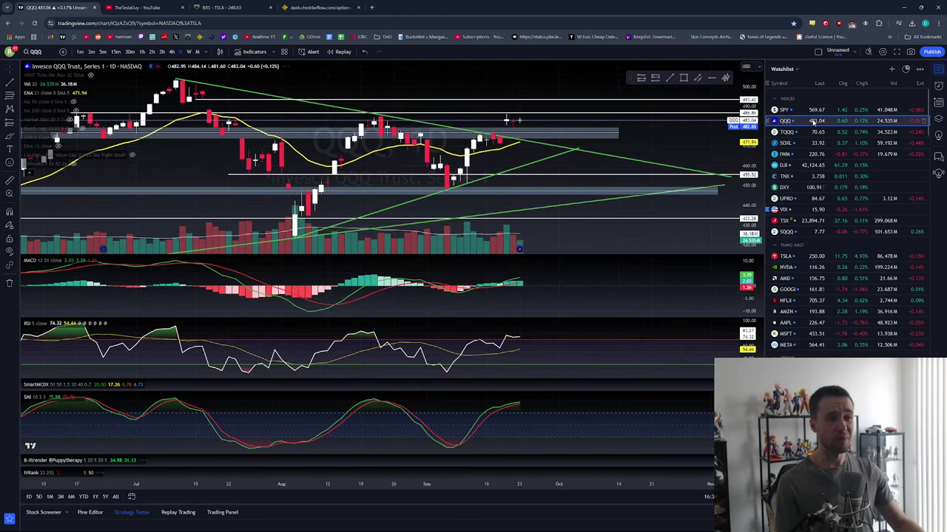
click(839, 257)
click(843, 268)
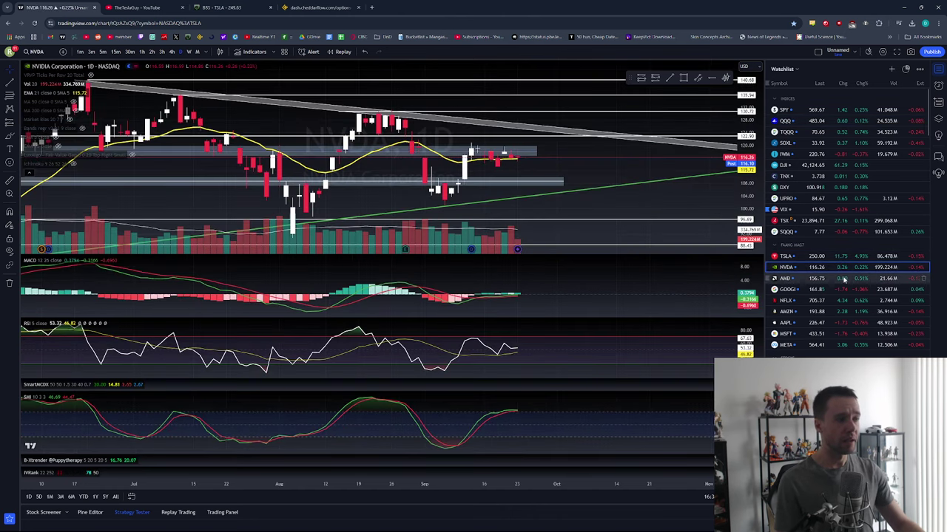
click(843, 278)
click(845, 289)
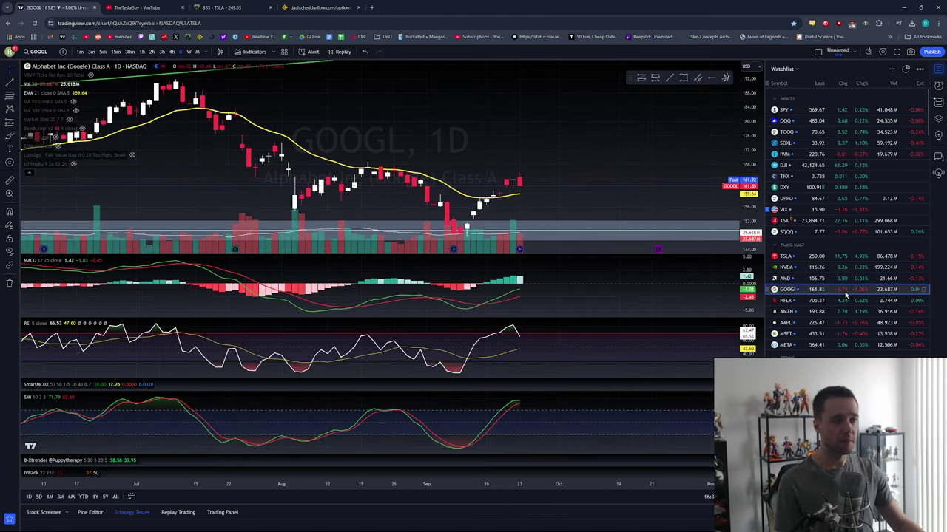
click(840, 300)
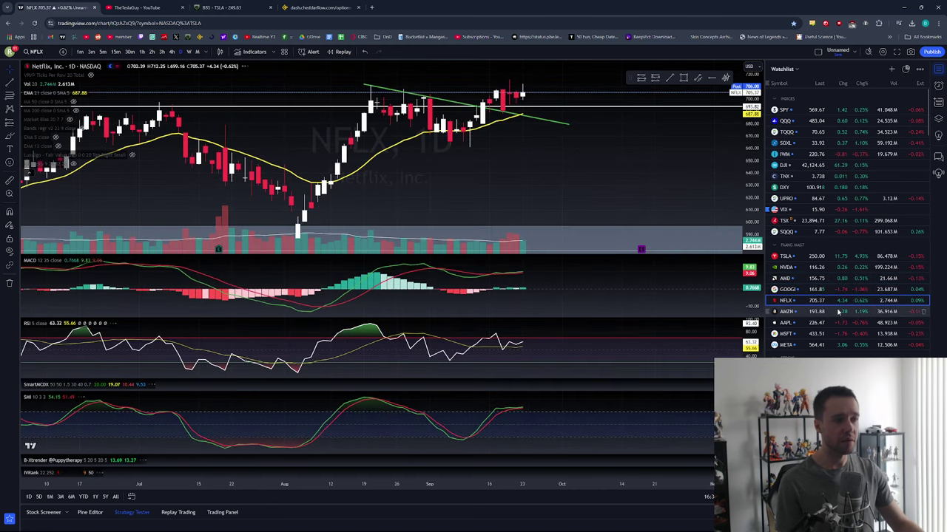
click(839, 312)
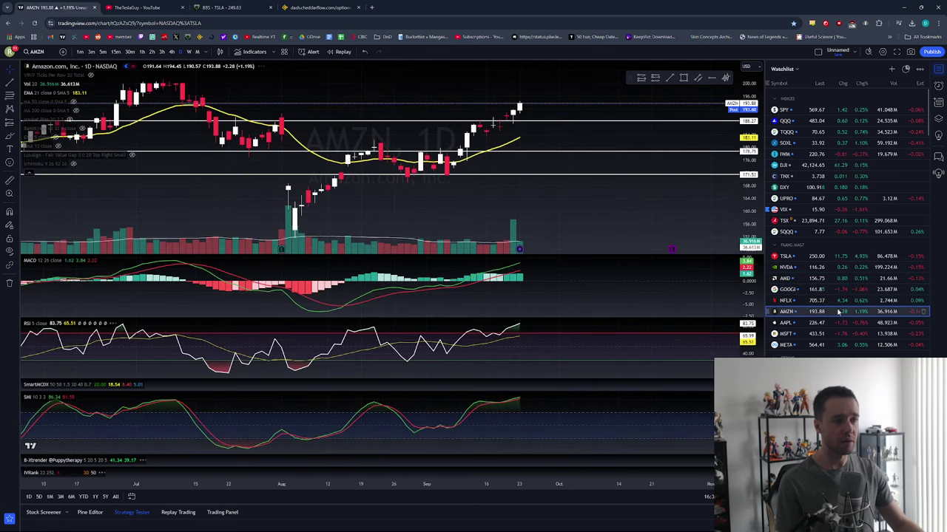
click(812, 267)
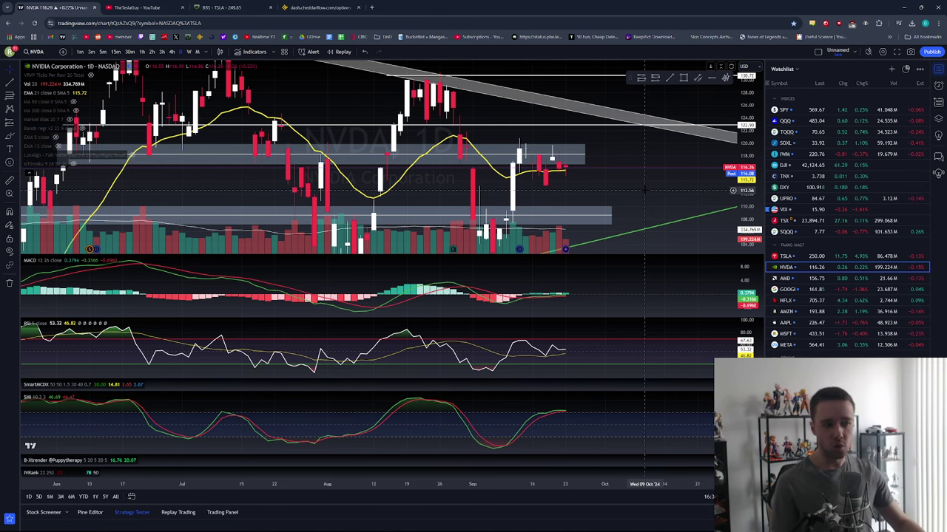
- Open the QQQ chart, zoom in, and briefly enlarge then restore the SMI pane
click(799, 122)
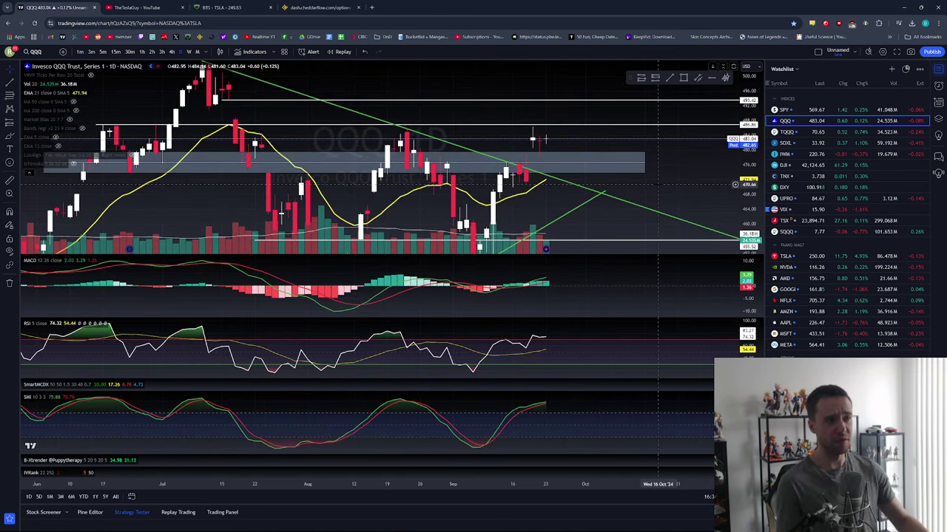
scroll(657, 184, up, 2)
scroll(648, 237, up, 2)
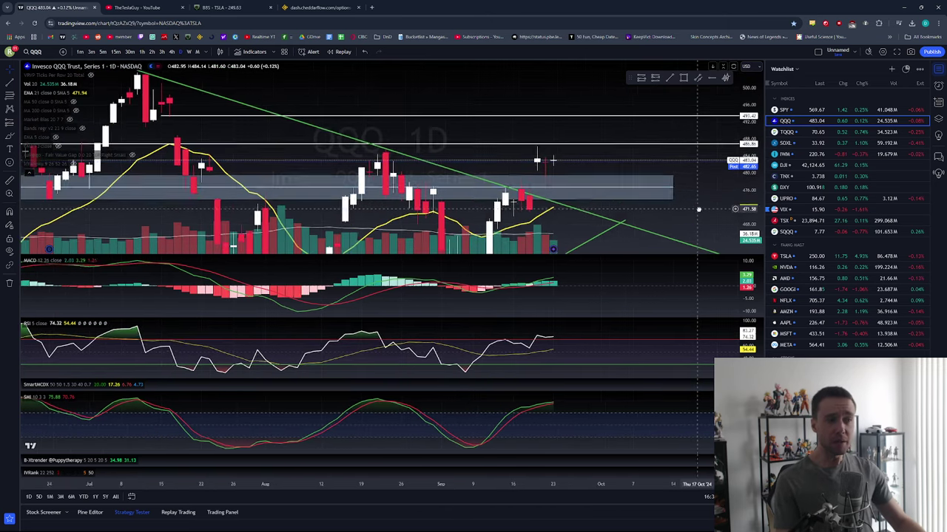
scroll(518, 159, up, 2)
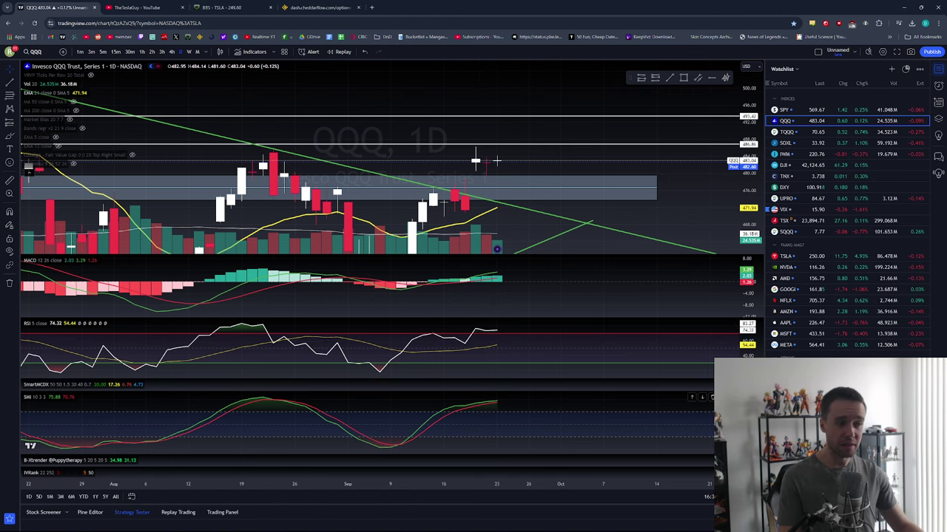
click(713, 399)
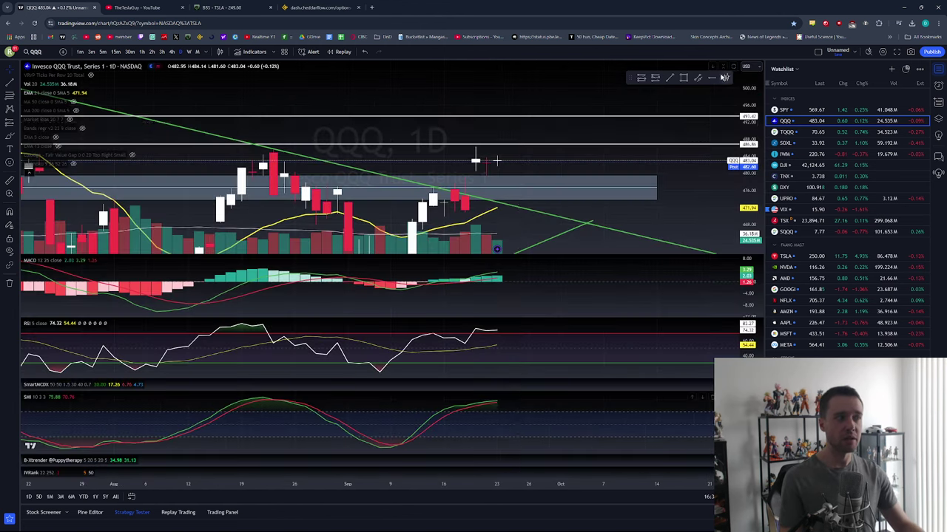
click(739, 68)
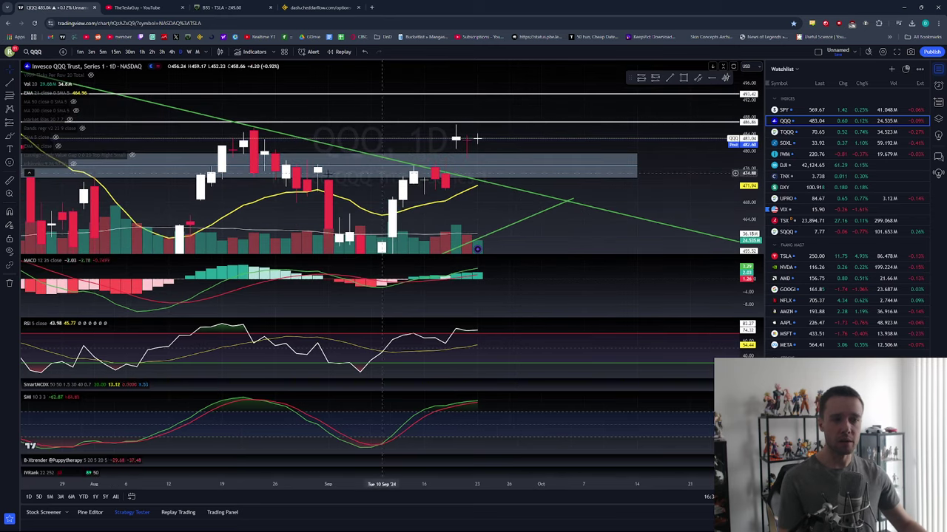
- Sketch a projected path down from QQQ's last candle, delete it, and zoom out
mouse_move(477, 138)
mouse_down()
mouse_move(492, 143)
mouse_move(505, 182)
mouse_move(518, 178)
mouse_up()
key(Delete)
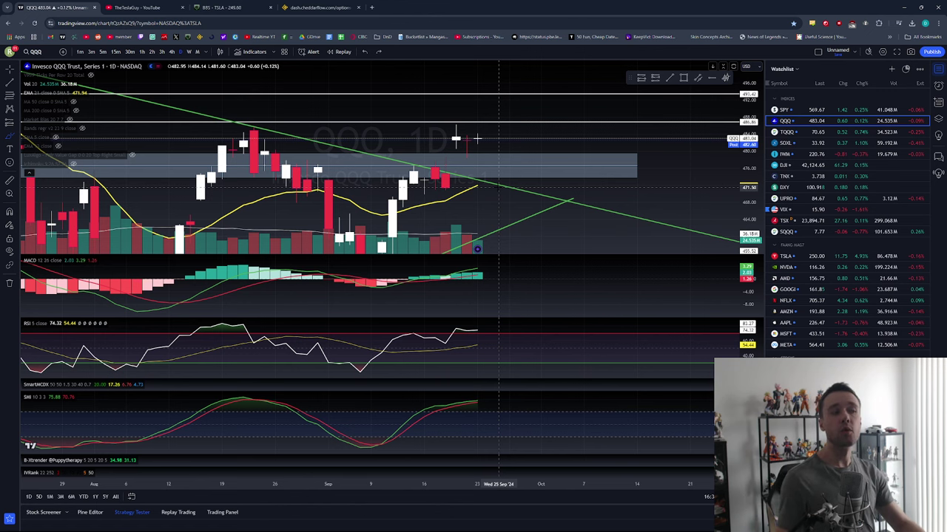
scroll(499, 187, down, 3)
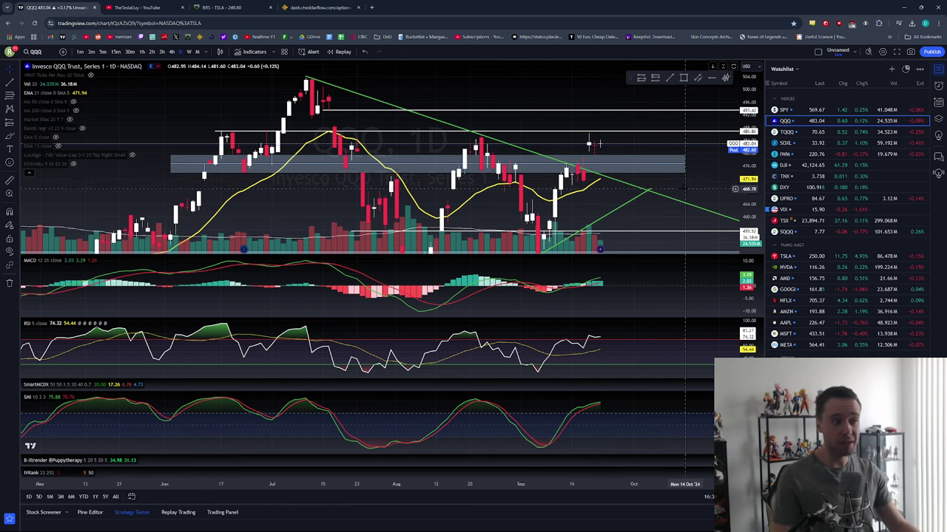
- Sketch a projected QQQ price path, undo it, and redraw it dipping then rising
drag(686, 188, 644, 178)
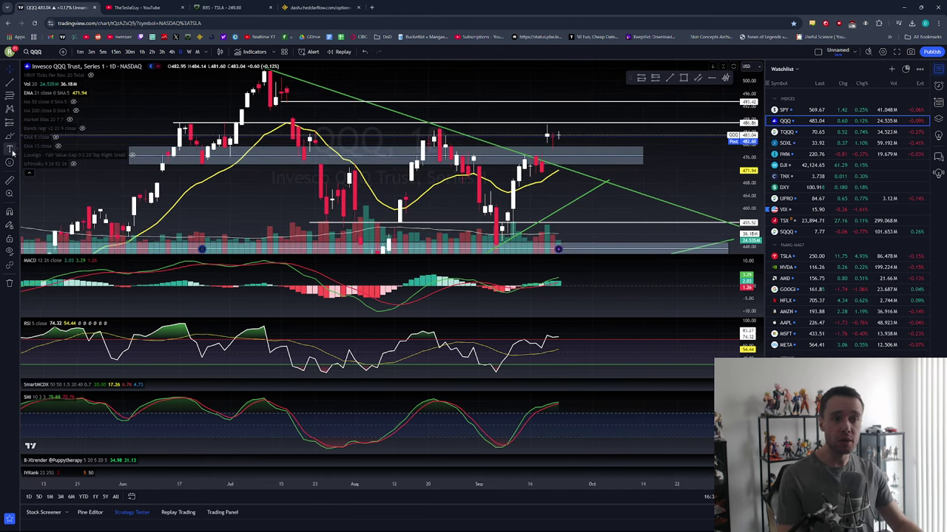
mouse_move(558, 136)
mouse_down()
mouse_move(565, 162)
mouse_move(607, 101)
mouse_up()
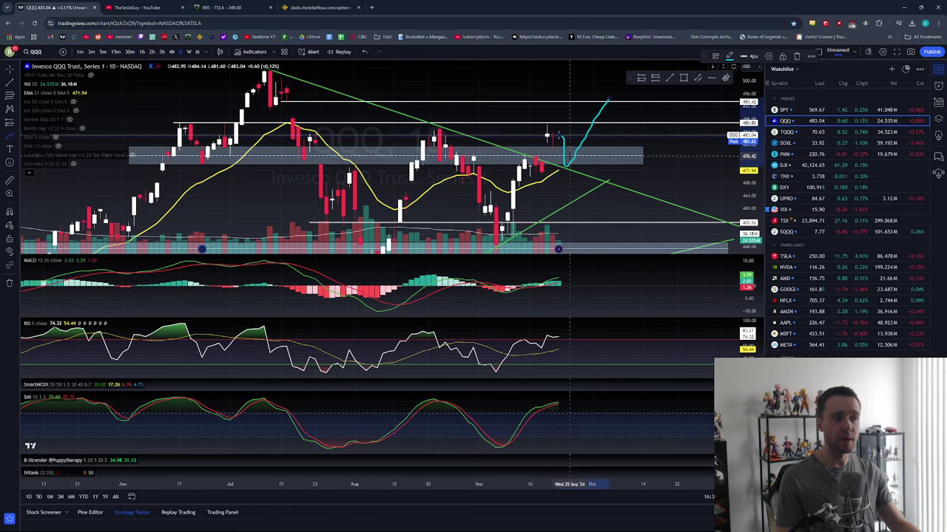
key(ctrl+z)
mouse_move(559, 135)
mouse_down()
mouse_move(588, 169)
mouse_move(627, 77)
mouse_move(628, 87)
mouse_up()
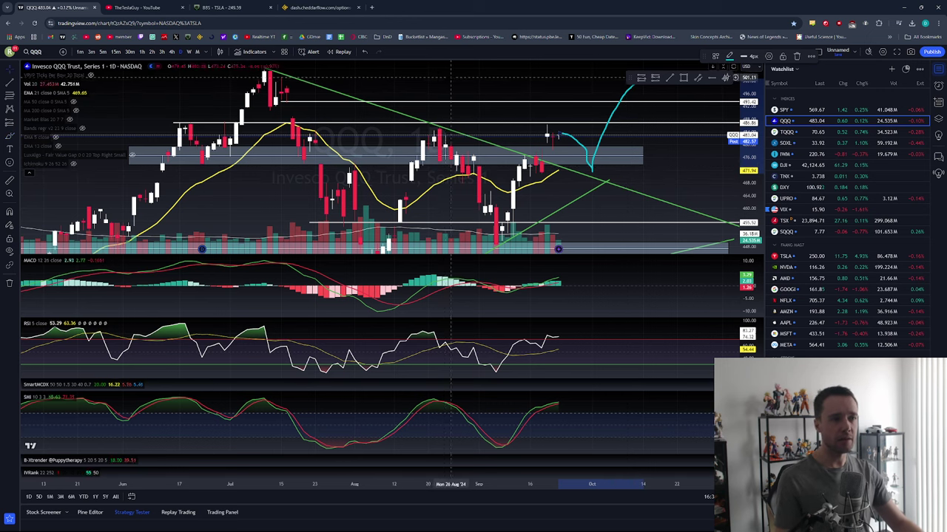
- Erase the cyan projected path with the Eraser cursor and switch the chart to NVDA
drag(451, 77, 338, 77)
click(15, 135)
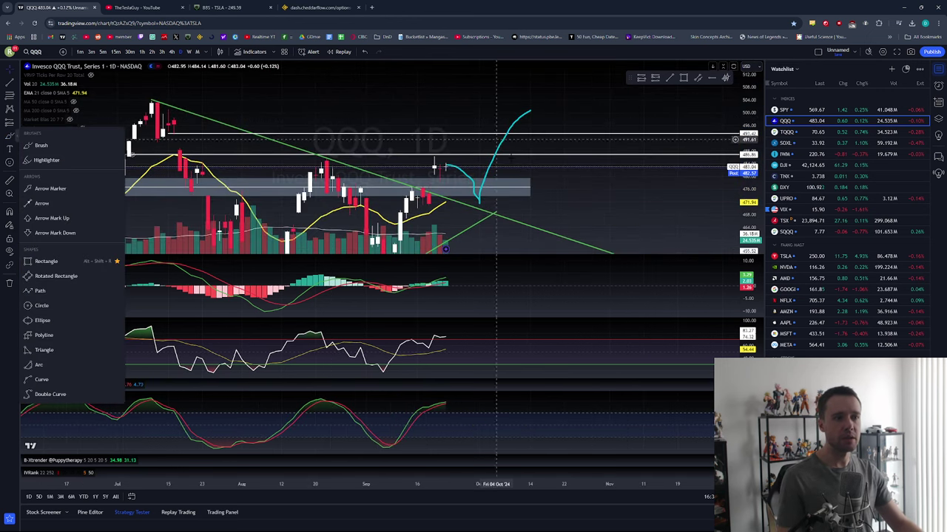
click(6, 77)
click(41, 99)
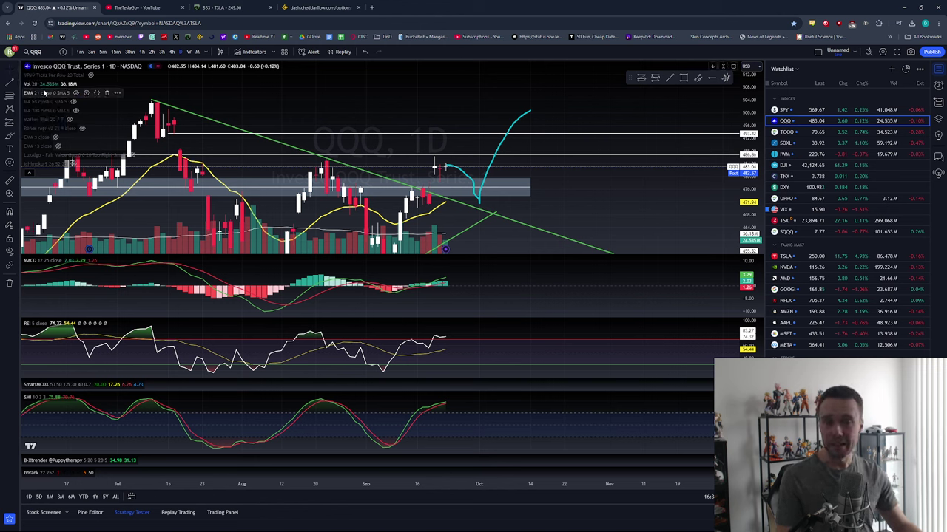
click(518, 118)
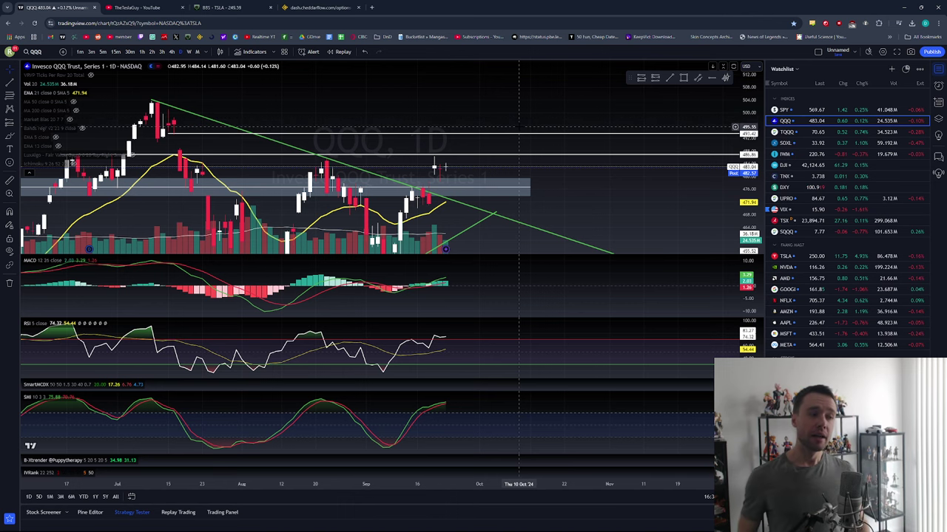
click(810, 267)
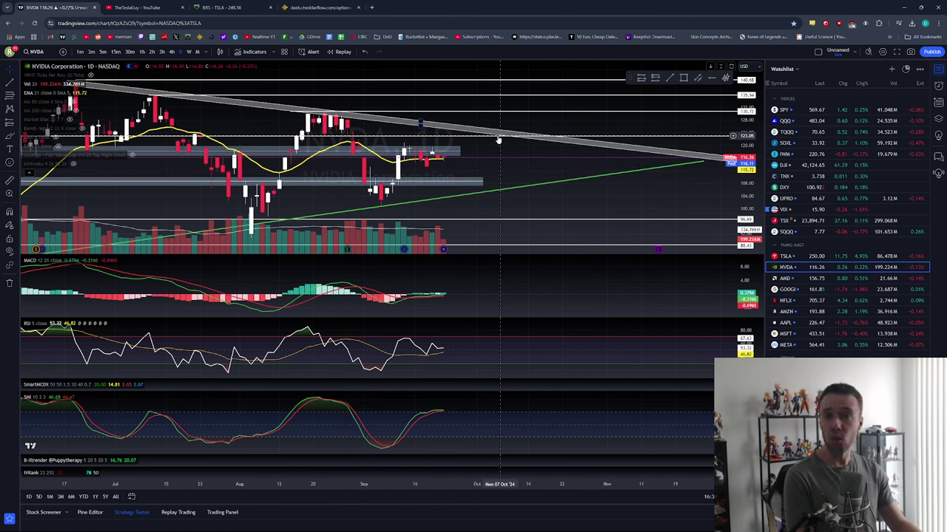
click(10, 136)
click(53, 143)
mouse_move(449, 162)
mouse_down()
mouse_move(464, 184)
mouse_move(516, 120)
mouse_move(544, 179)
mouse_move(562, 161)
mouse_up()
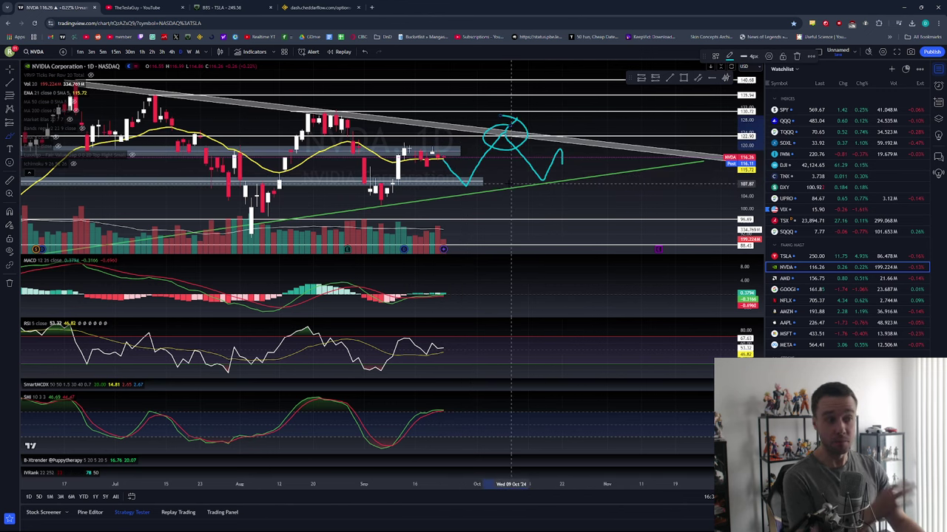
scroll(511, 136, down, 3)
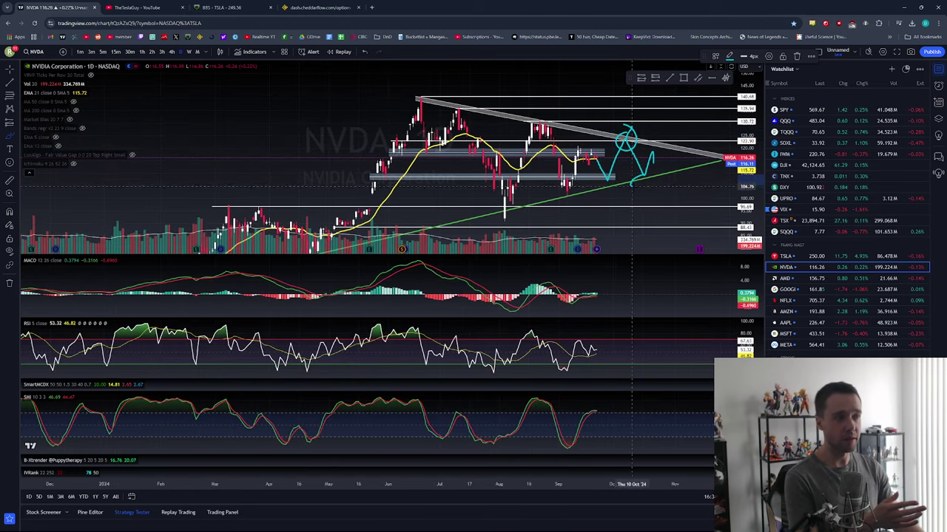
drag(651, 153, 638, 174)
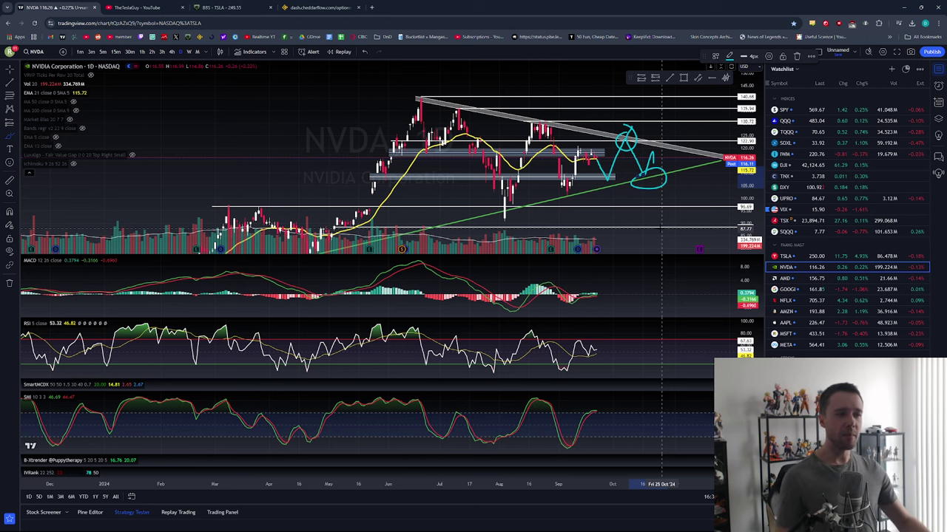
key(ctrl+z)
key(ctrl+z)
key(ctrl+z)
key(ctrl+z)
scroll(501, 185, up, 2)
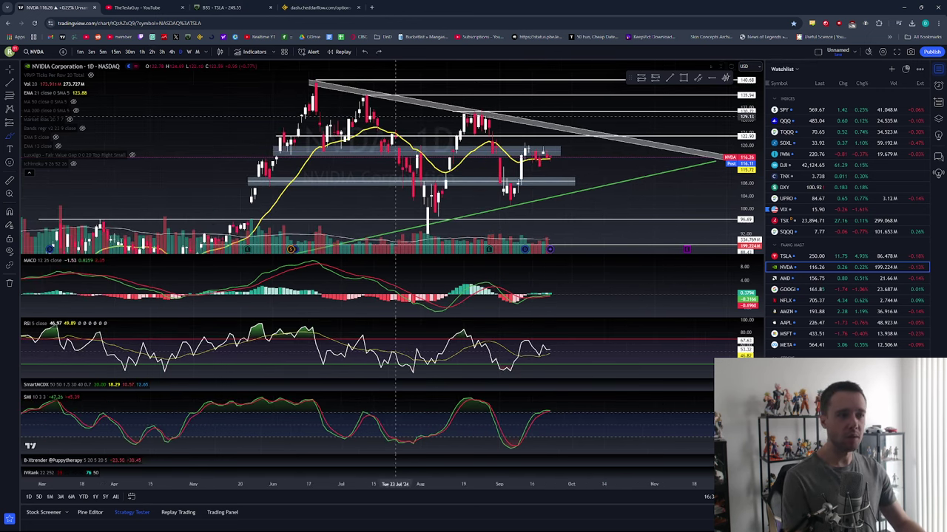
- Show NVDA on 4h candles zoomed in on the tip of the green triangle
click(171, 52)
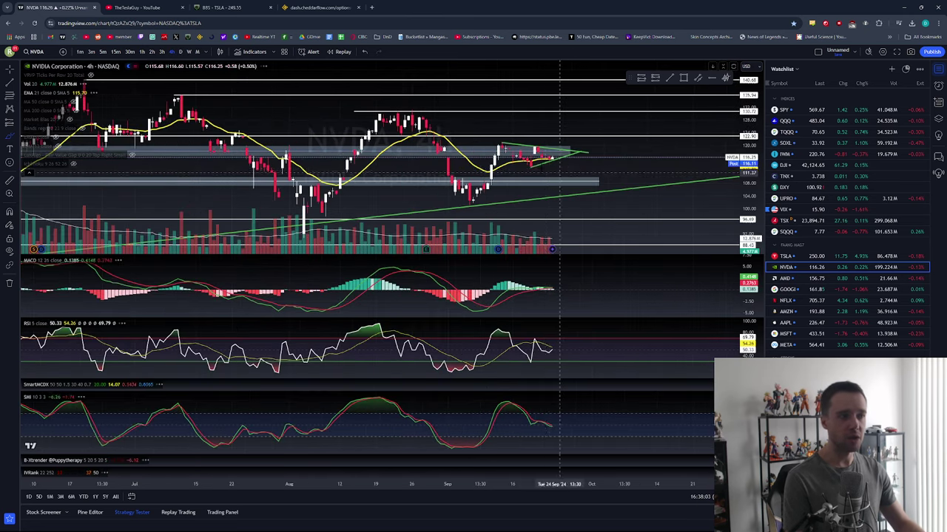
scroll(507, 147, up, 2)
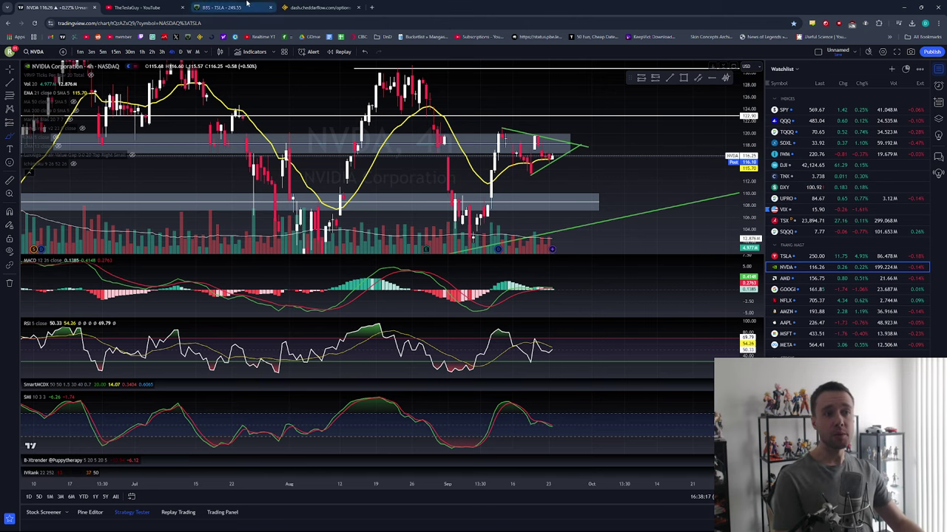
- Check BlackBox Stocks' Bullish and Bearish Flow lists, then bring up Cheddar Flow's NVDA order flow
click(222, 7)
click(27, 381)
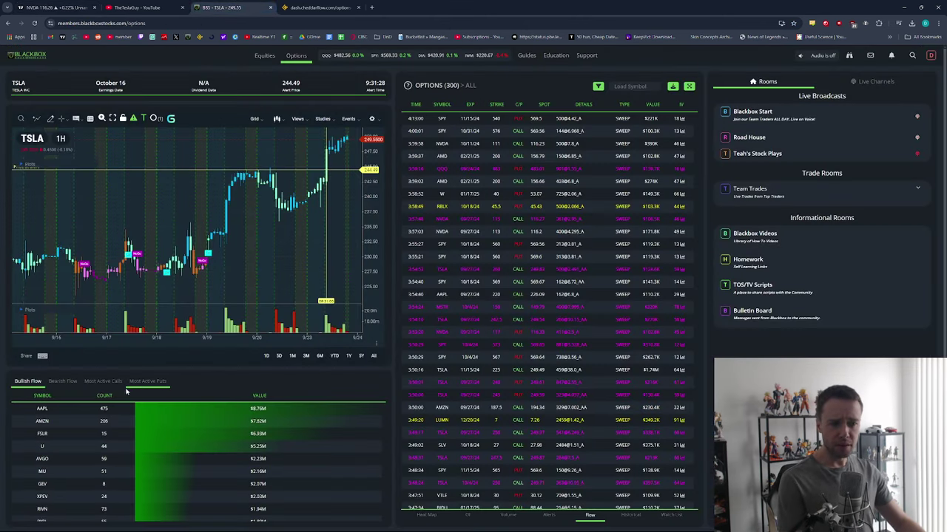
click(57, 381)
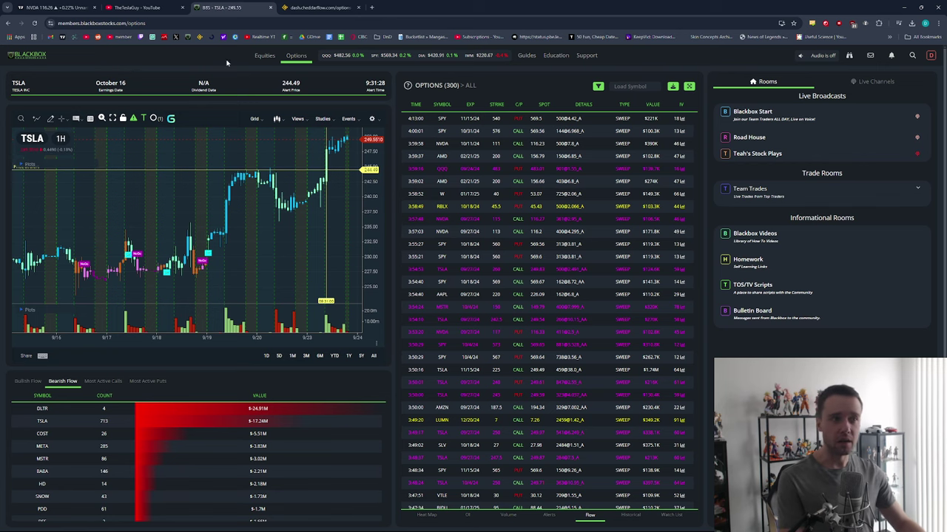
key(ctrl+Tab)
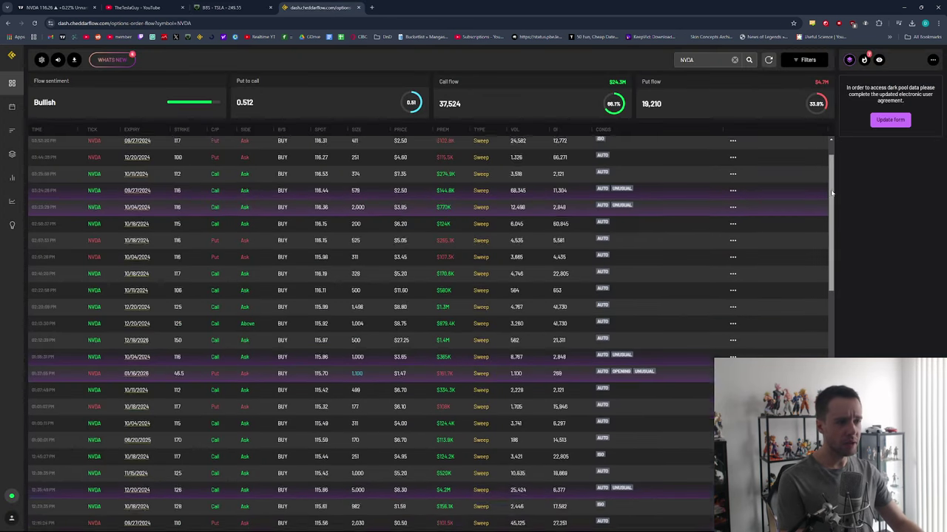
- Scroll down through the Cheddar Flow NVDA order table to review the sweeps
scroll(812, 189, down, 3)
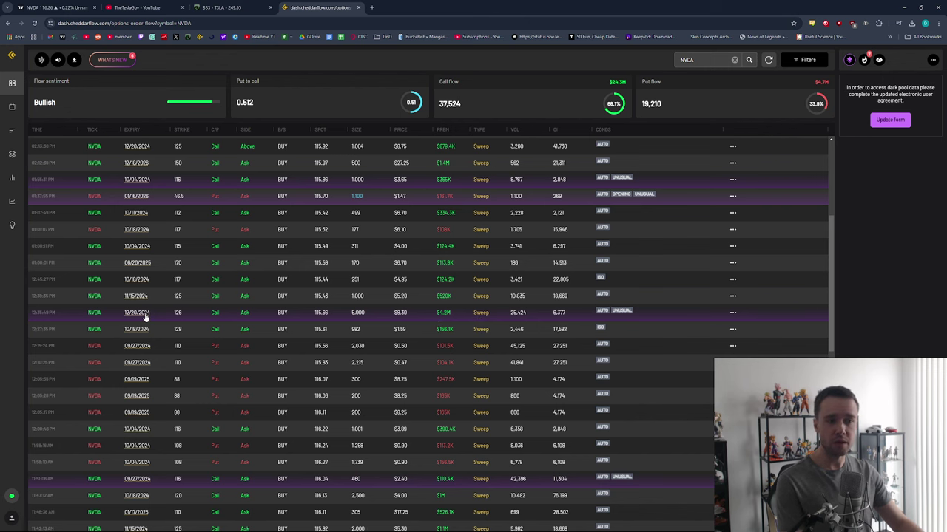
scroll(192, 320, down, 2)
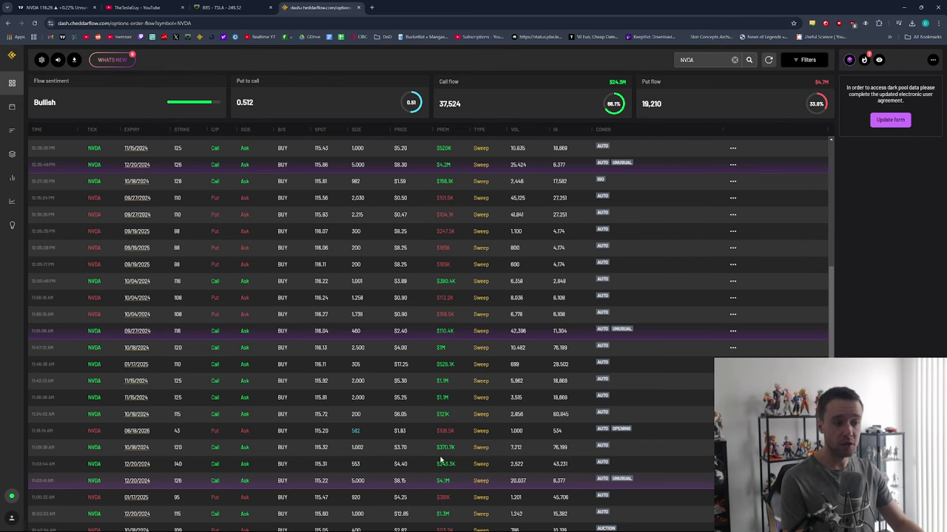
scroll(442, 462, down, 5)
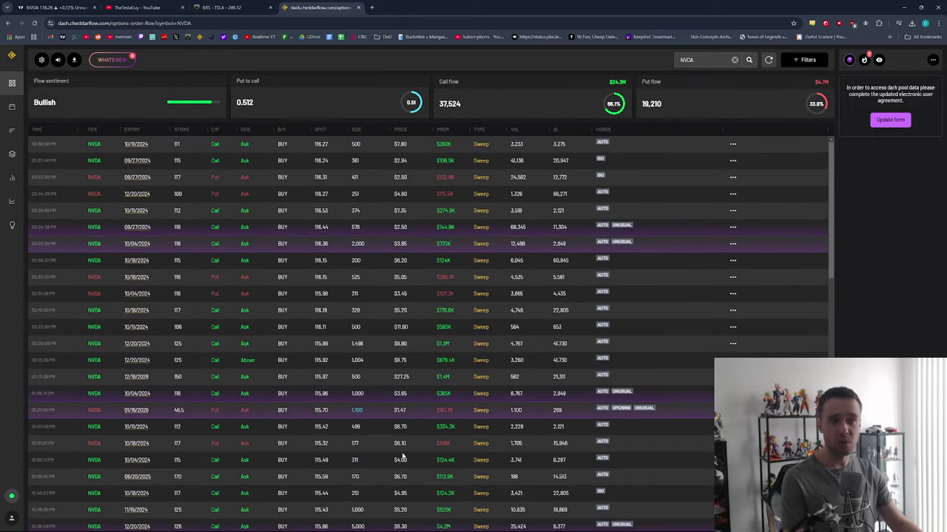
- Return to BlackBox Stocks and scan its Bullish Flow list, led by AAPL and AMZN
click(215, 7)
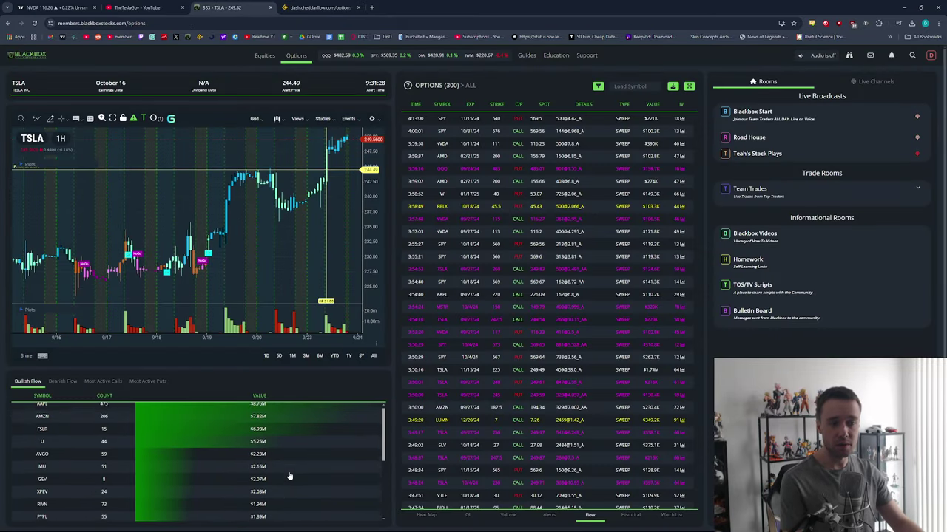
scroll(289, 477, down, 1)
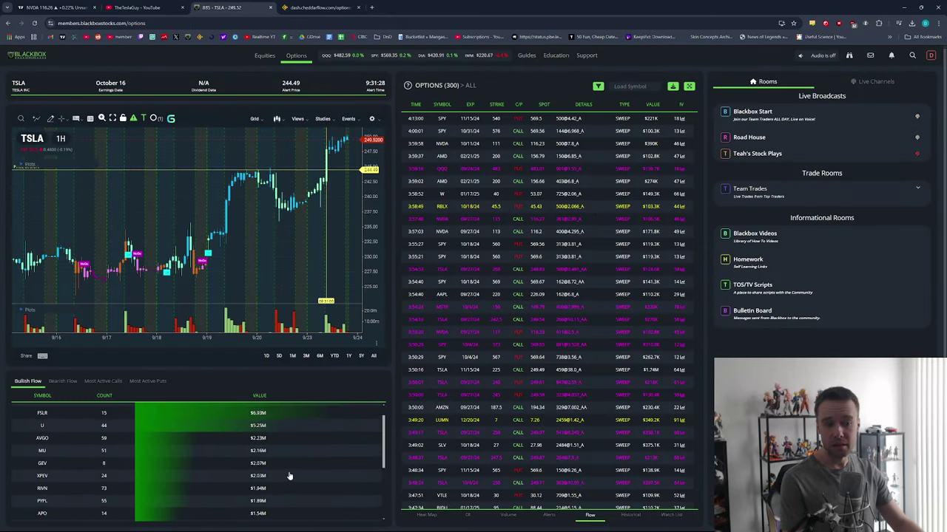
scroll(289, 476, up, 2)
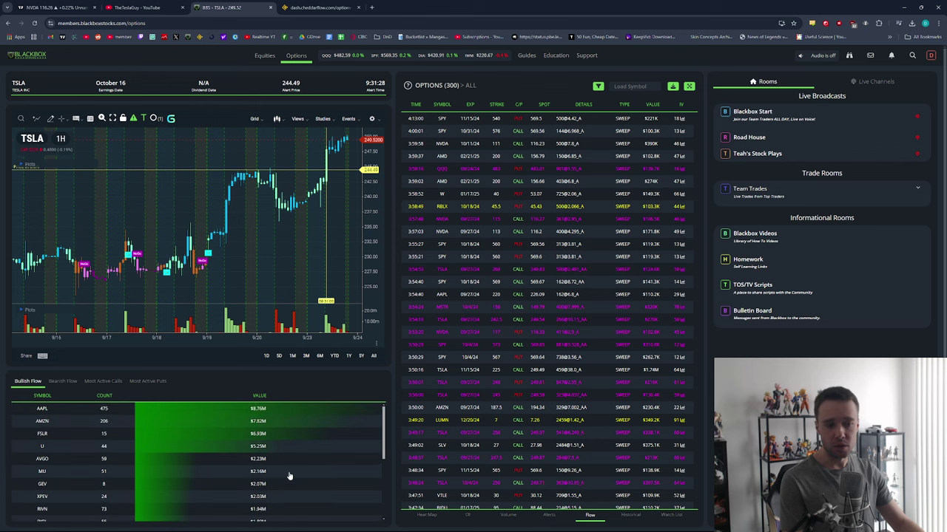
- Go back to Cheddar Flow and scan the NVDA order-flow table again
click(325, 8)
scroll(448, 378, down, 1)
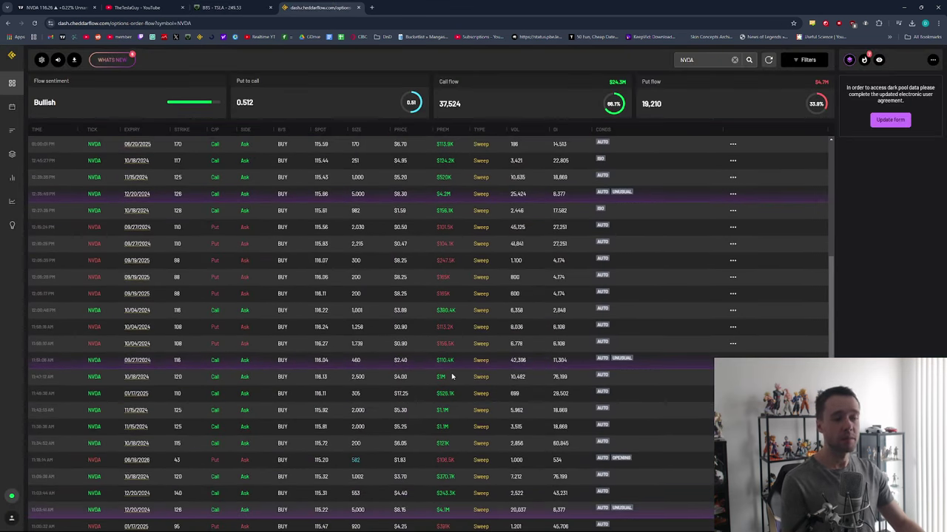
scroll(436, 318, up, 1)
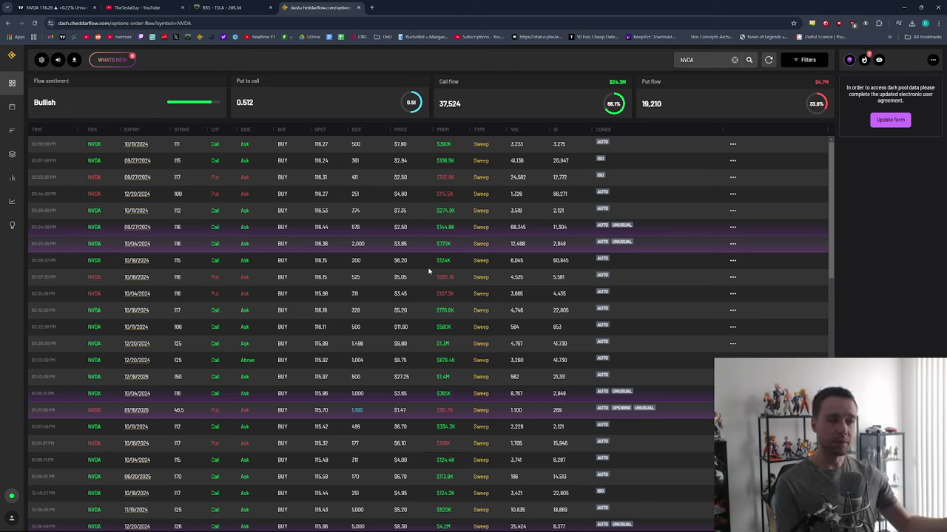
- Return to the TradingView NVDA 4-hour chart with its triangle and ranges
click(70, 8)
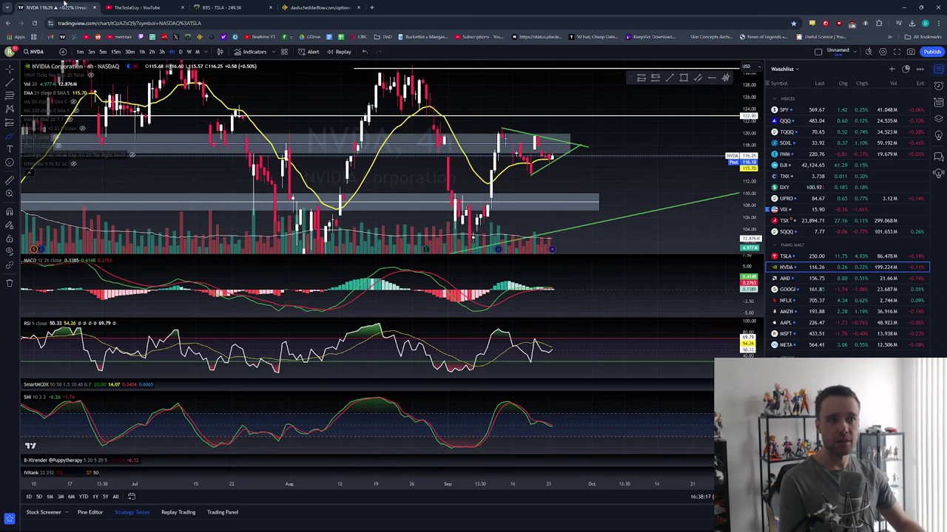